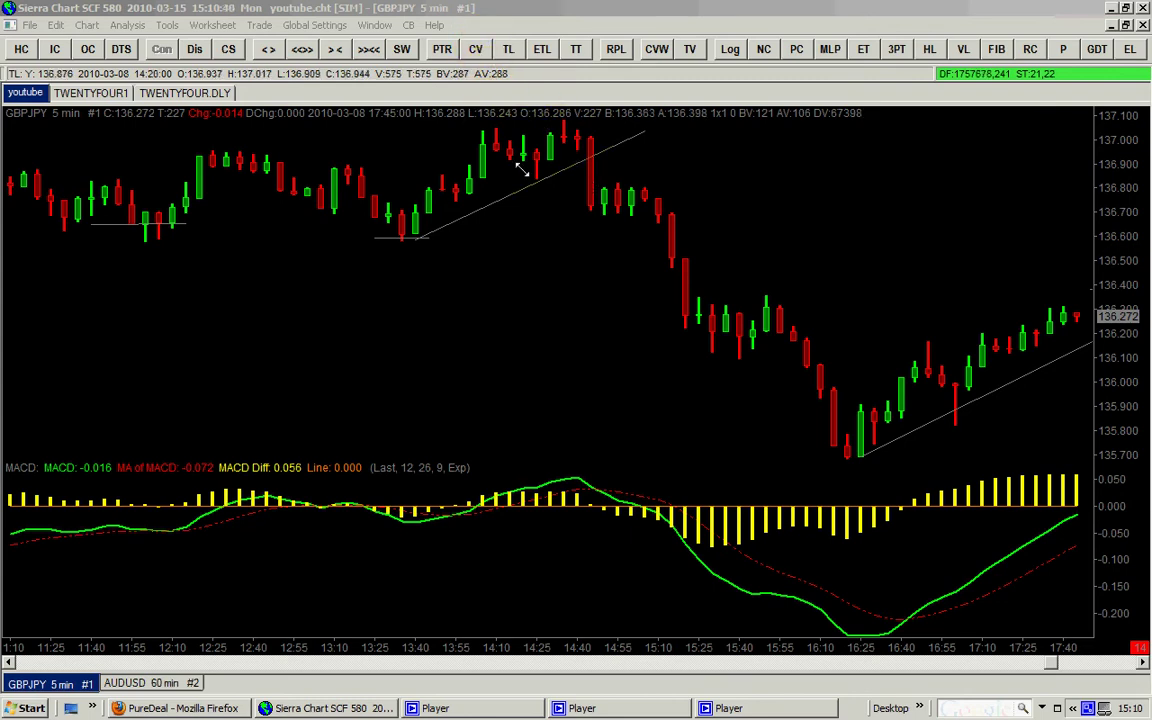
- Draw a horizontal line at about 136.60 through the swing low near 13:35
left_click(478, 48)
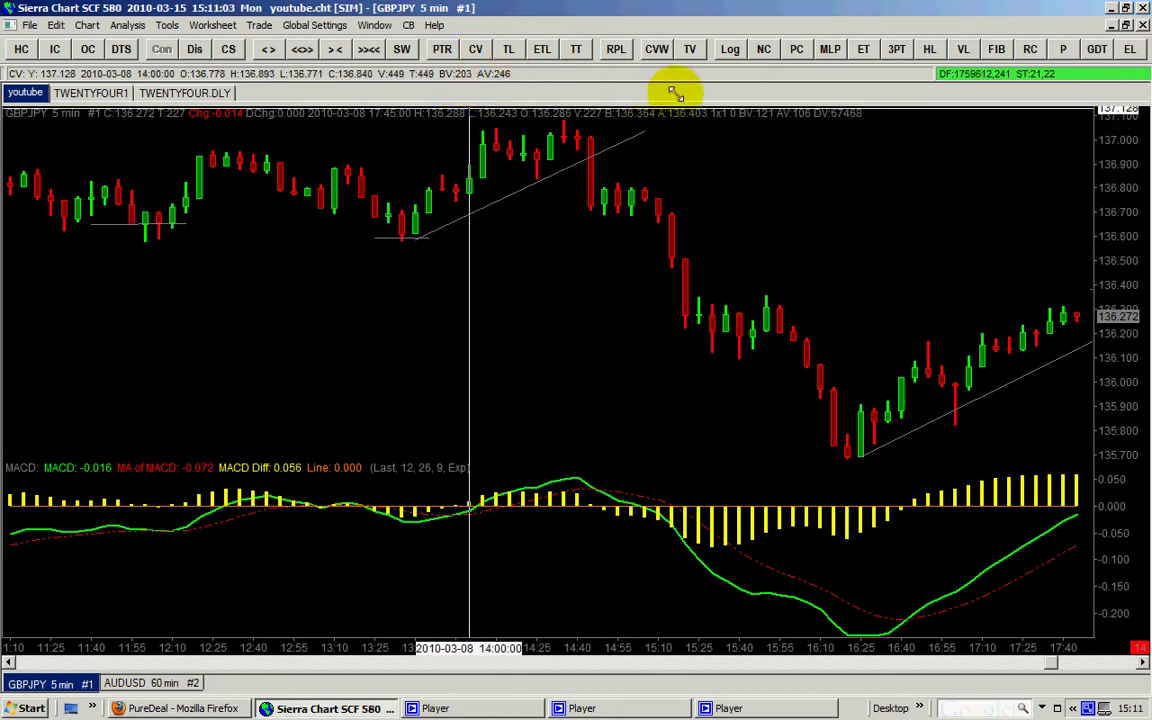
left_click(930, 49)
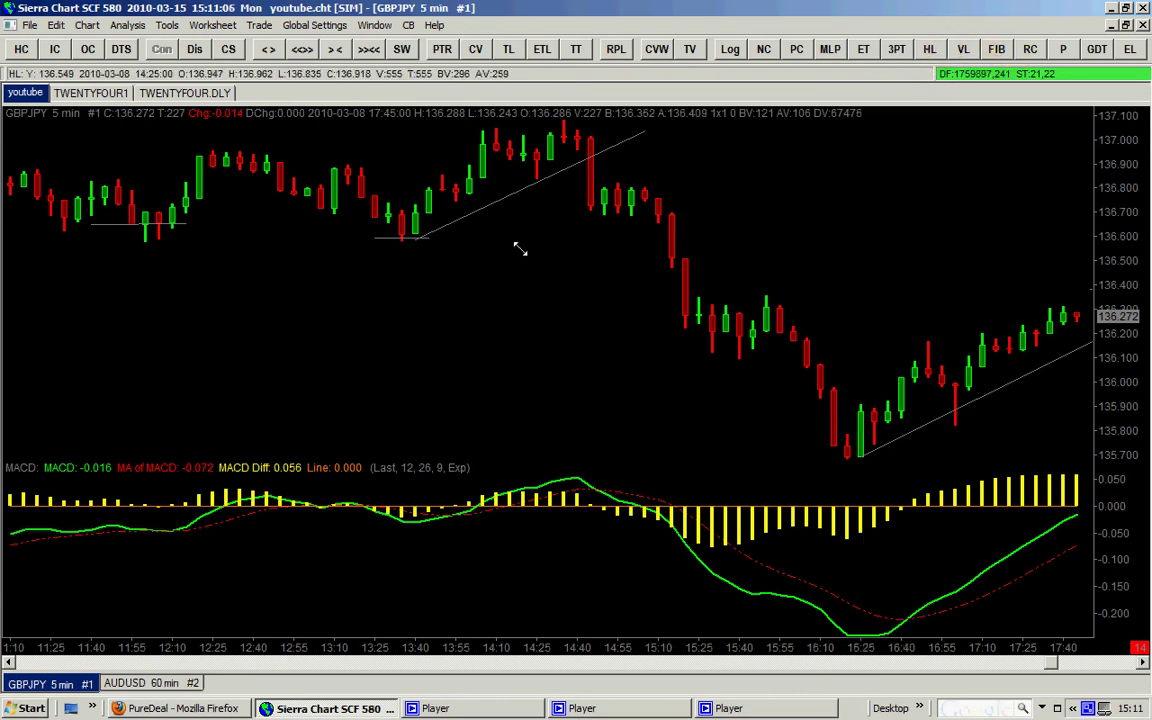
left_click(403, 238)
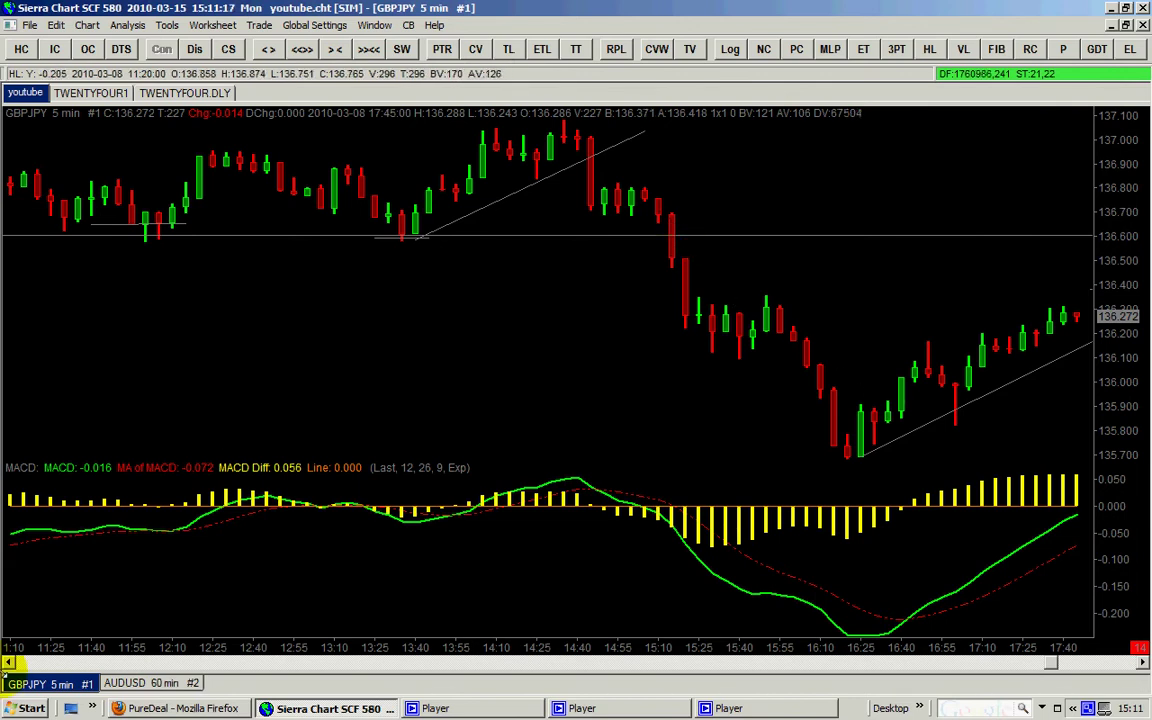
- Examine how the earlier and later price swings relate to the horizontal line at 136.60 and to the MACD
left_click_drag(8, 662, 8, 662)
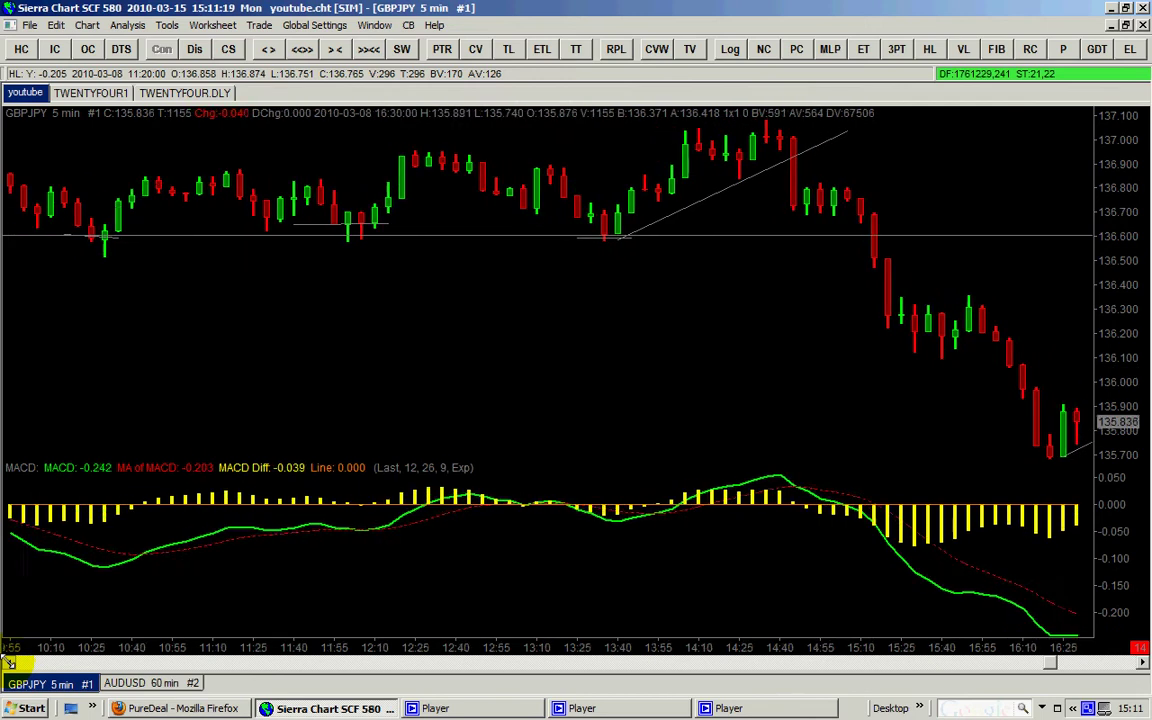
left_click(8, 662)
left_click(8, 662)
left_click(8, 662)
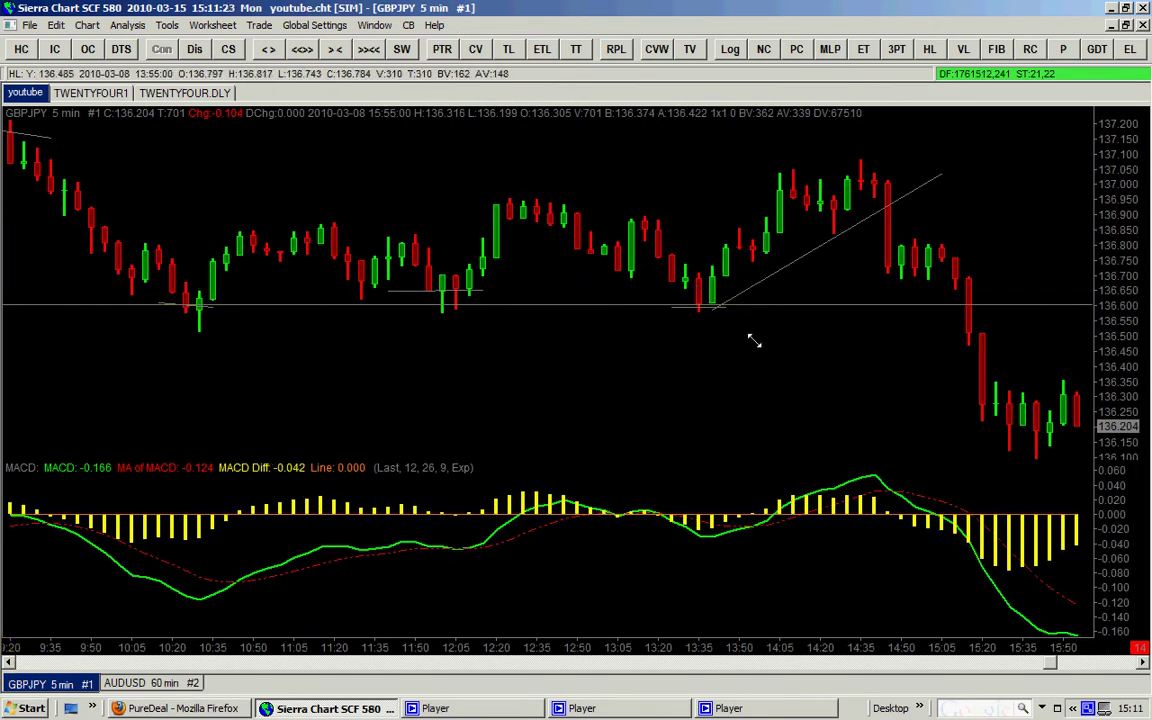
left_click(1141, 663)
left_click_drag(1141, 663, 1141, 663)
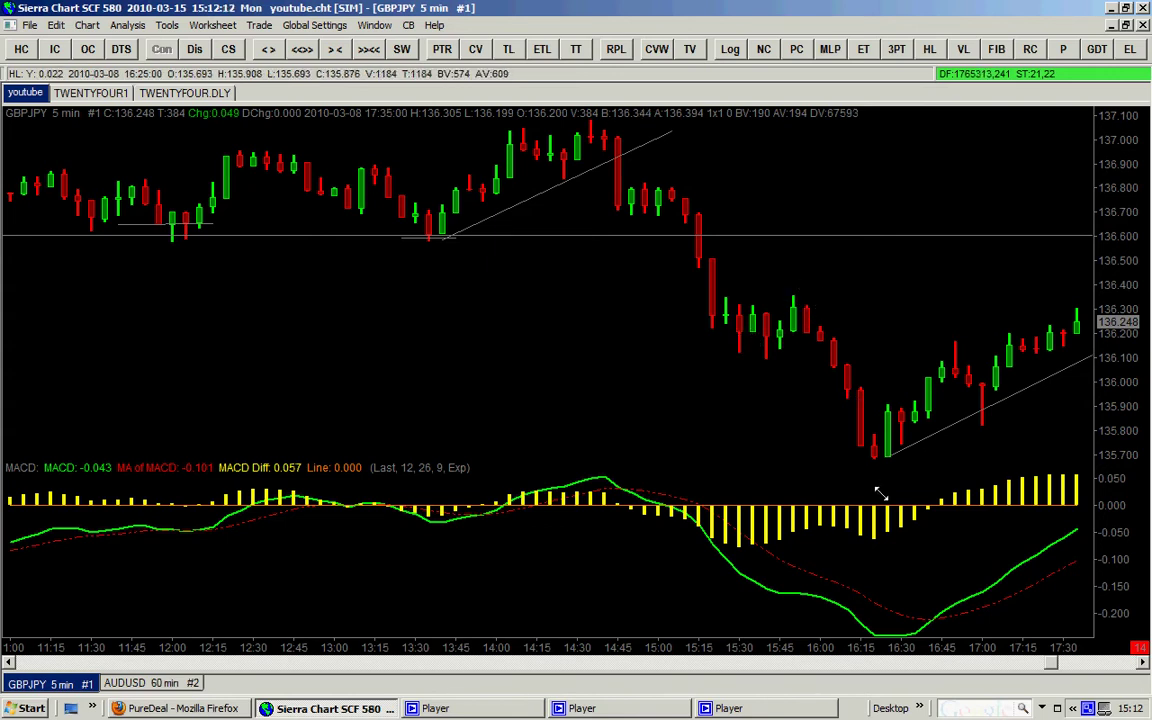
left_click_drag(6, 663, 6, 663)
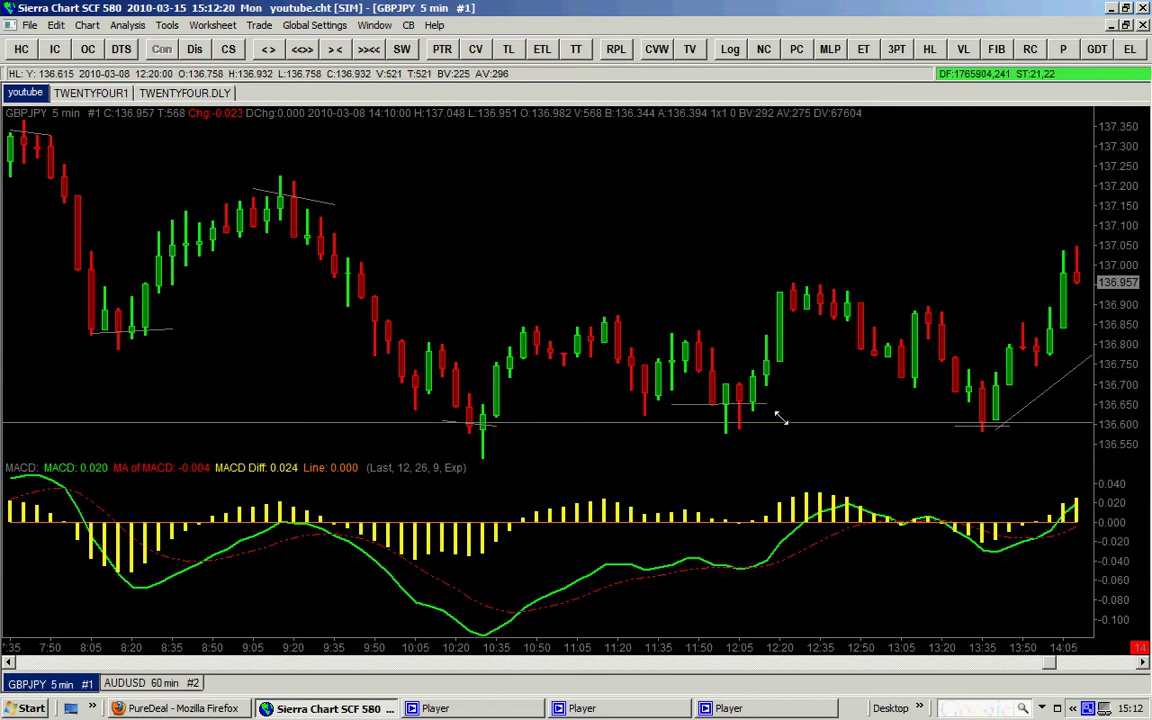
left_click(1141, 662)
left_click_drag(1141, 662, 1141, 662)
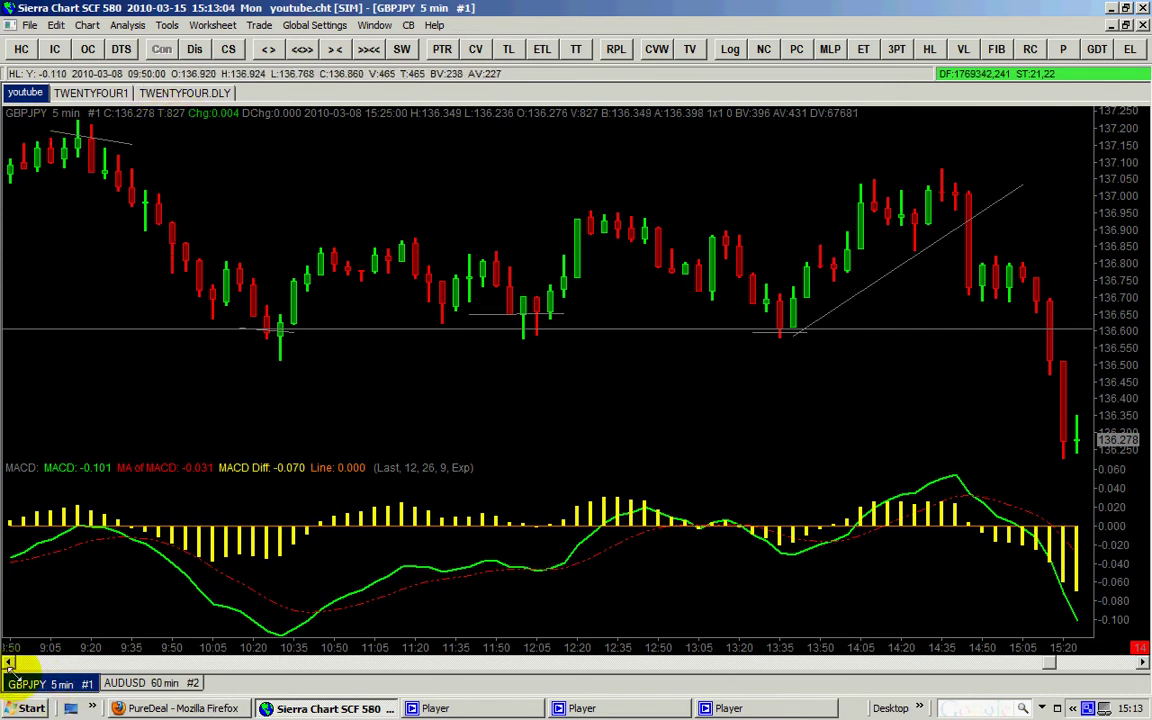
- Draw a descending trend line from about 137.33 at 07:50 to about 136.80 at 08:40 on 8 March
left_click_drag(8, 662, 8, 662)
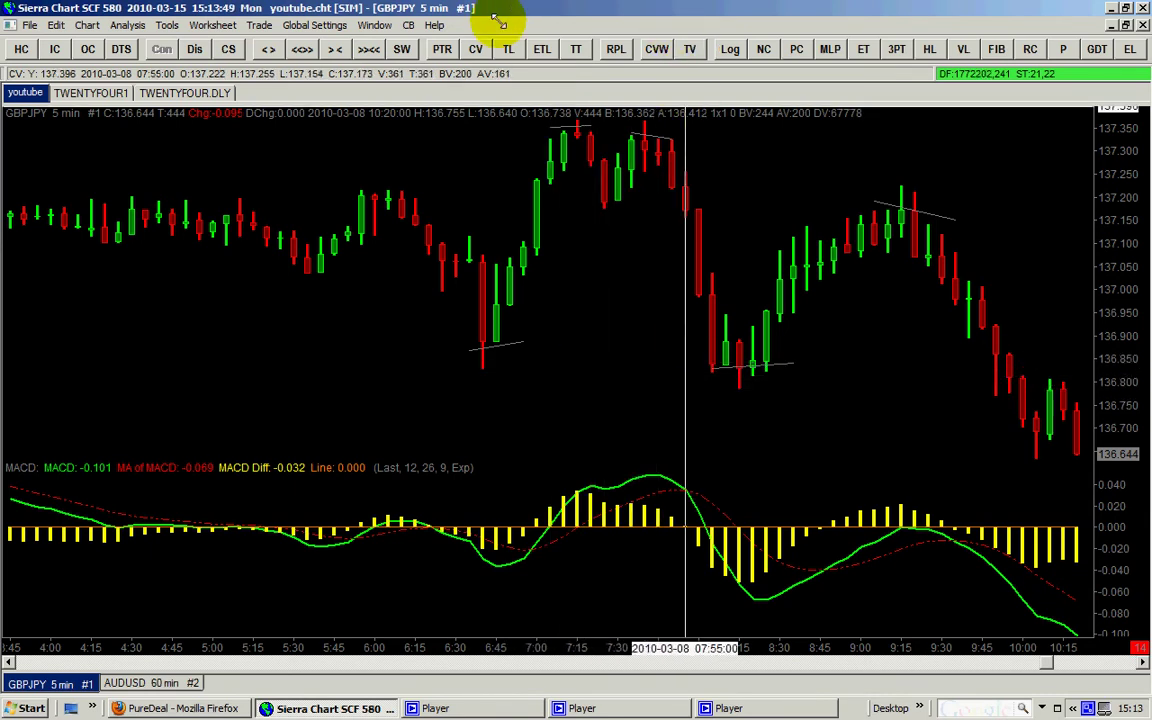
left_click(442, 48)
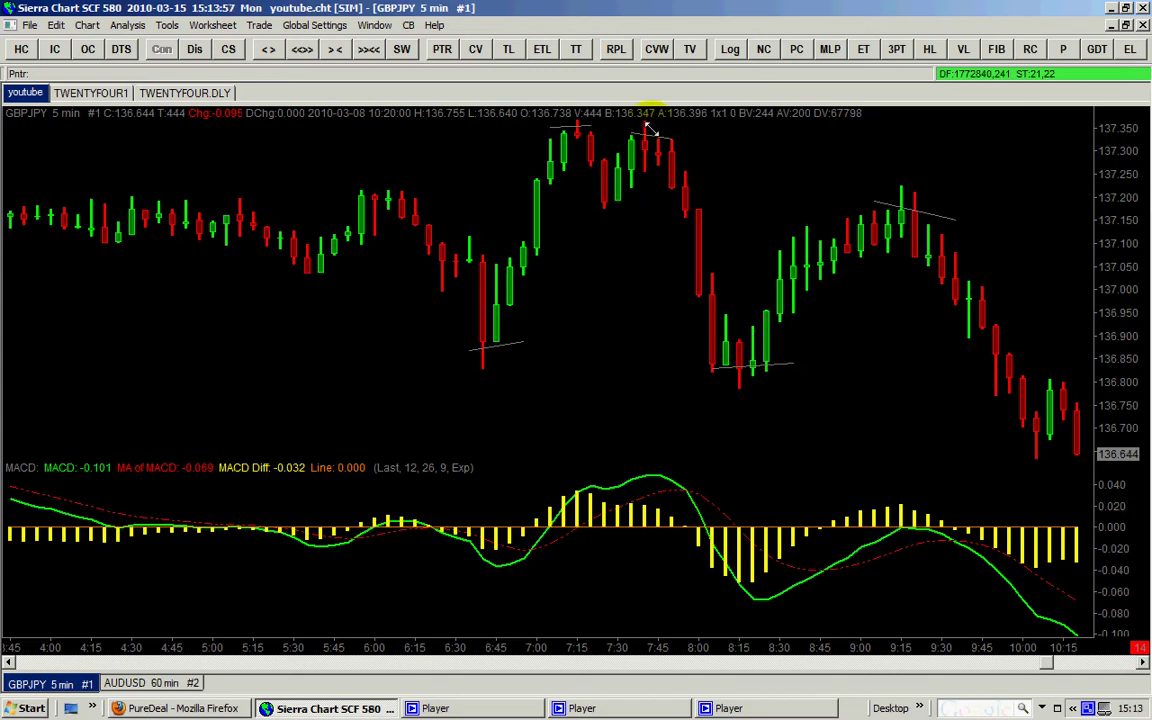
left_click(508, 48)
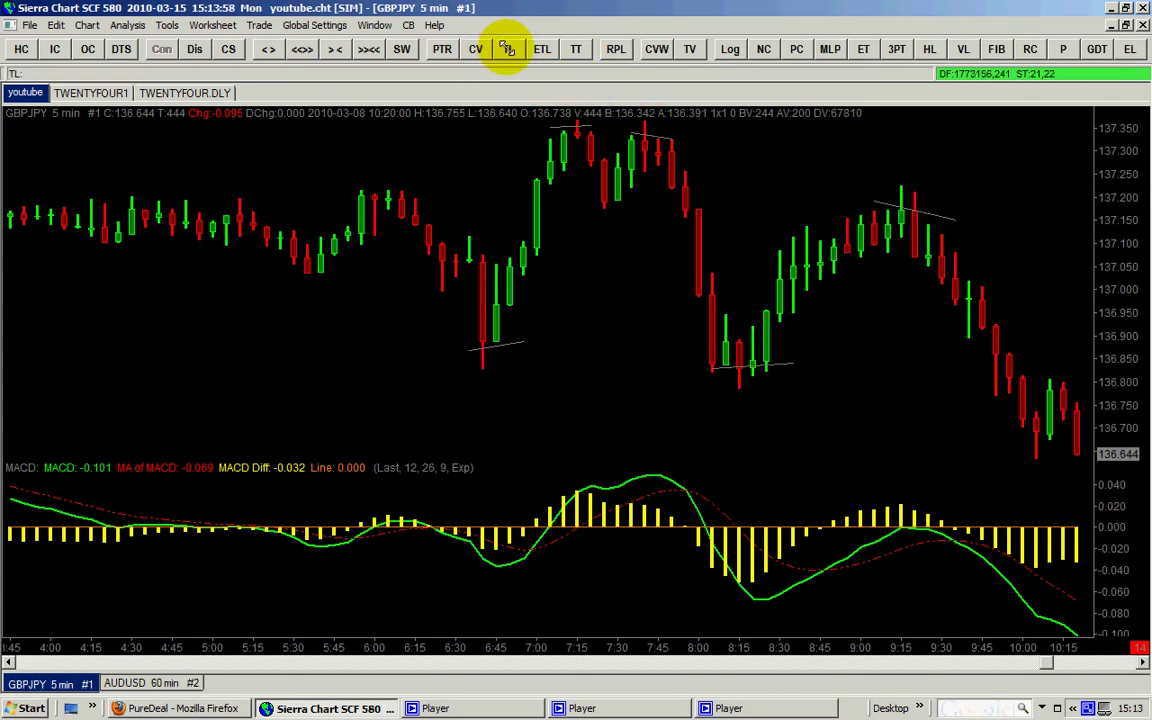
mouse_move(671, 138)
left_mouse_down()
mouse_move(764, 370)
mouse_move(810, 311)
left_mouse_up()
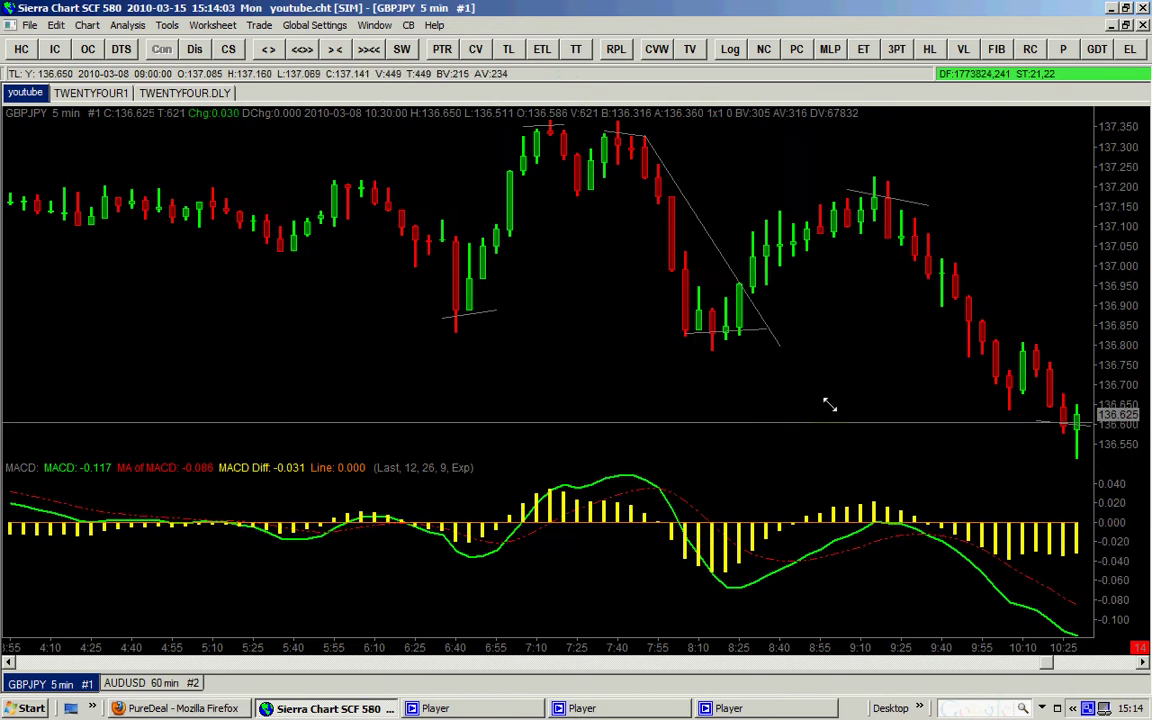
scroll(773, 469, "up", 2)
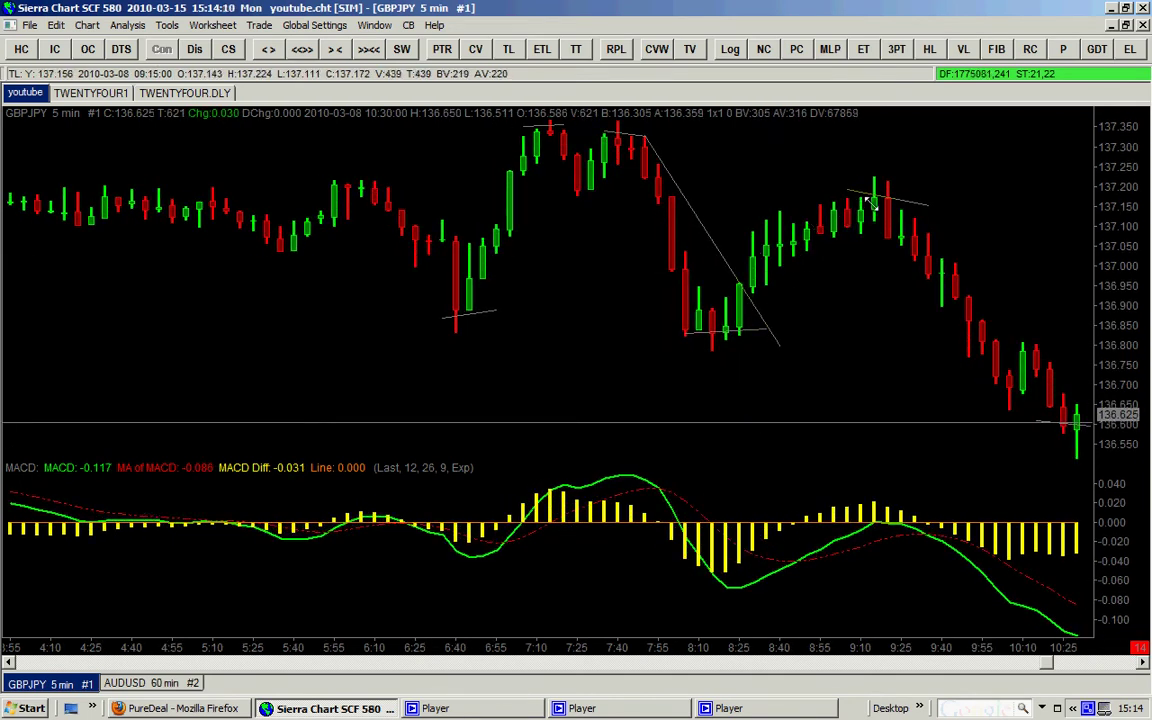
left_click(540, 114)
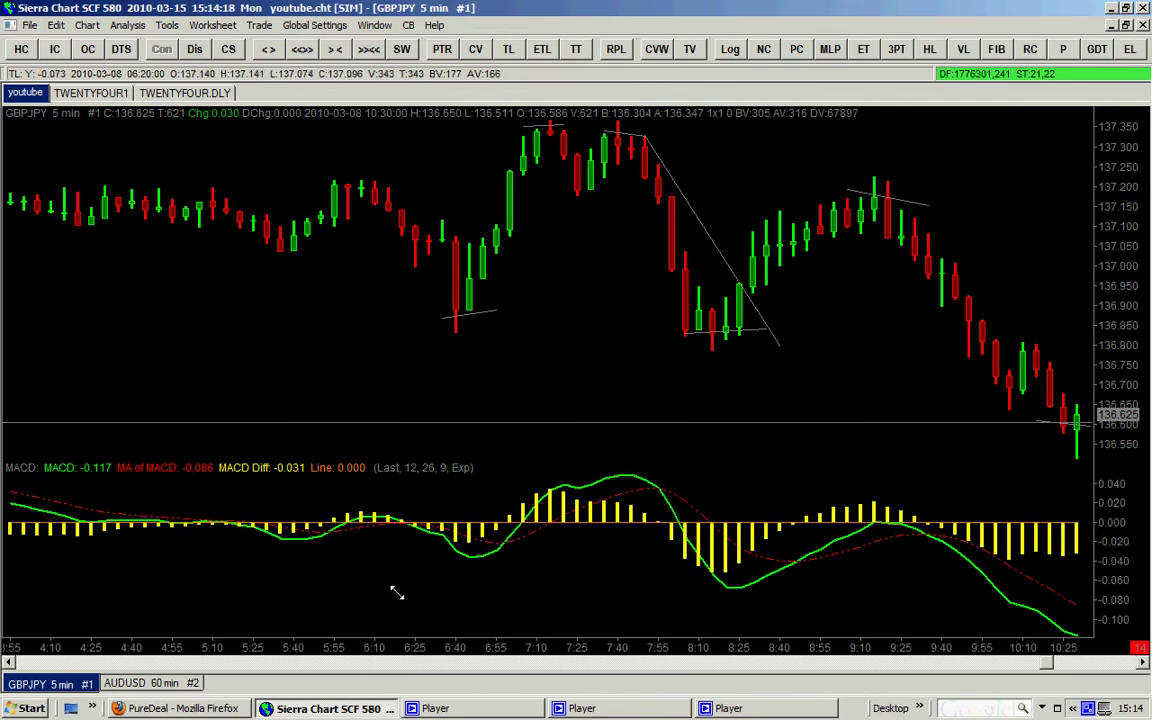
- Inspect the price peaks near 23:10 and 00:05 with the crosshair, comparing them with the MACD
left_click(8, 662)
left_click_drag(8, 662, 8, 662)
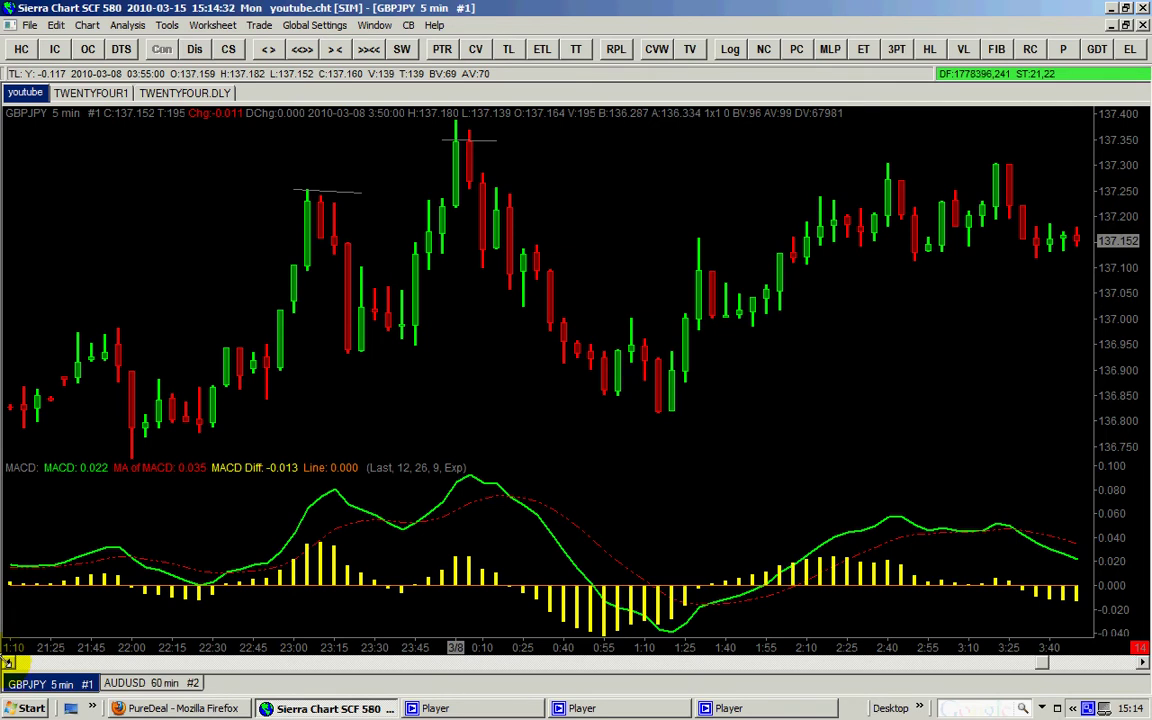
left_click_drag(8, 662, 8, 662)
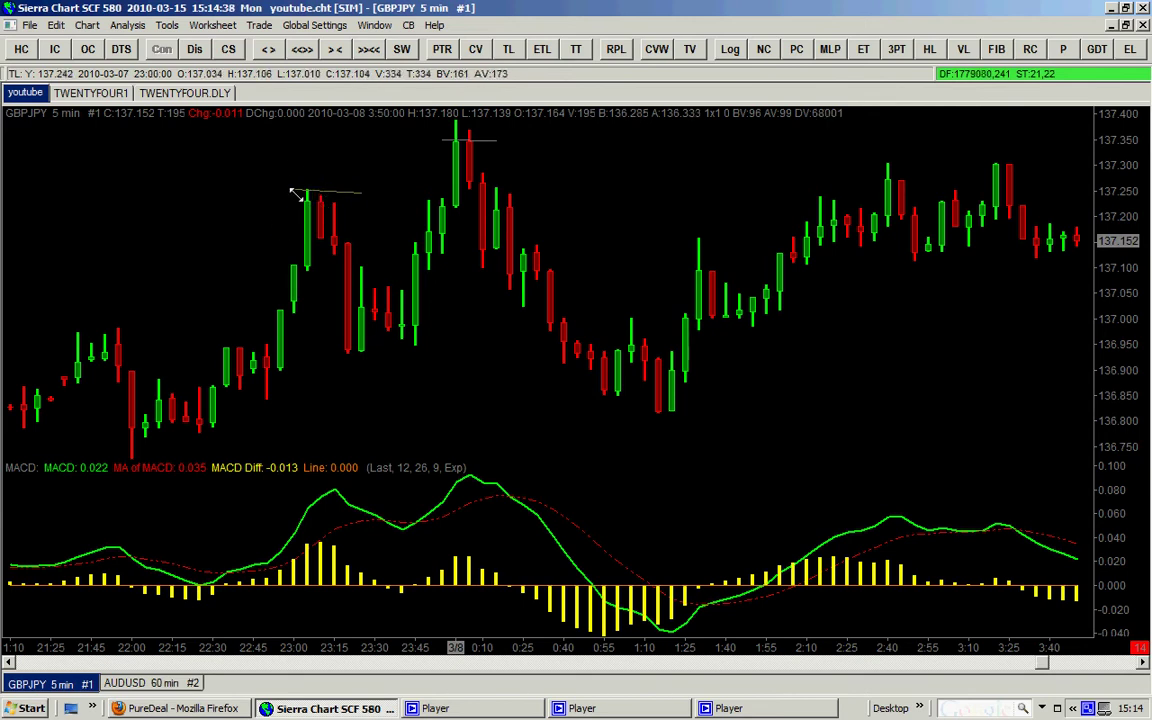
left_click(475, 49)
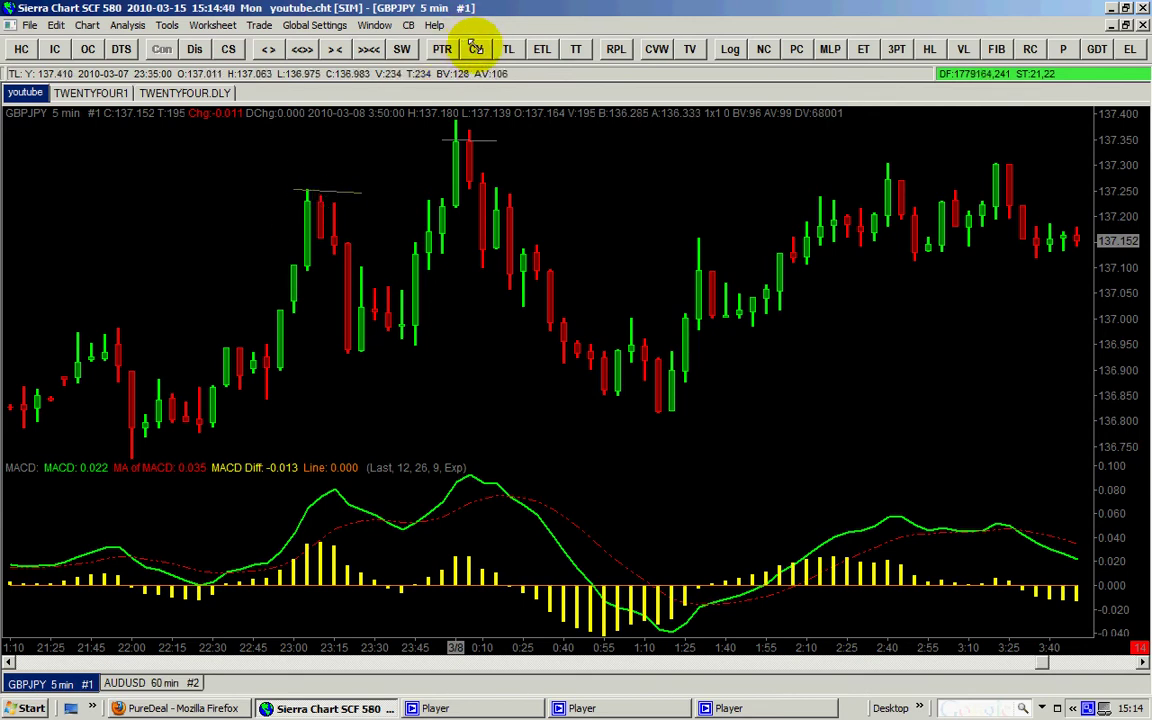
left_click(316, 193)
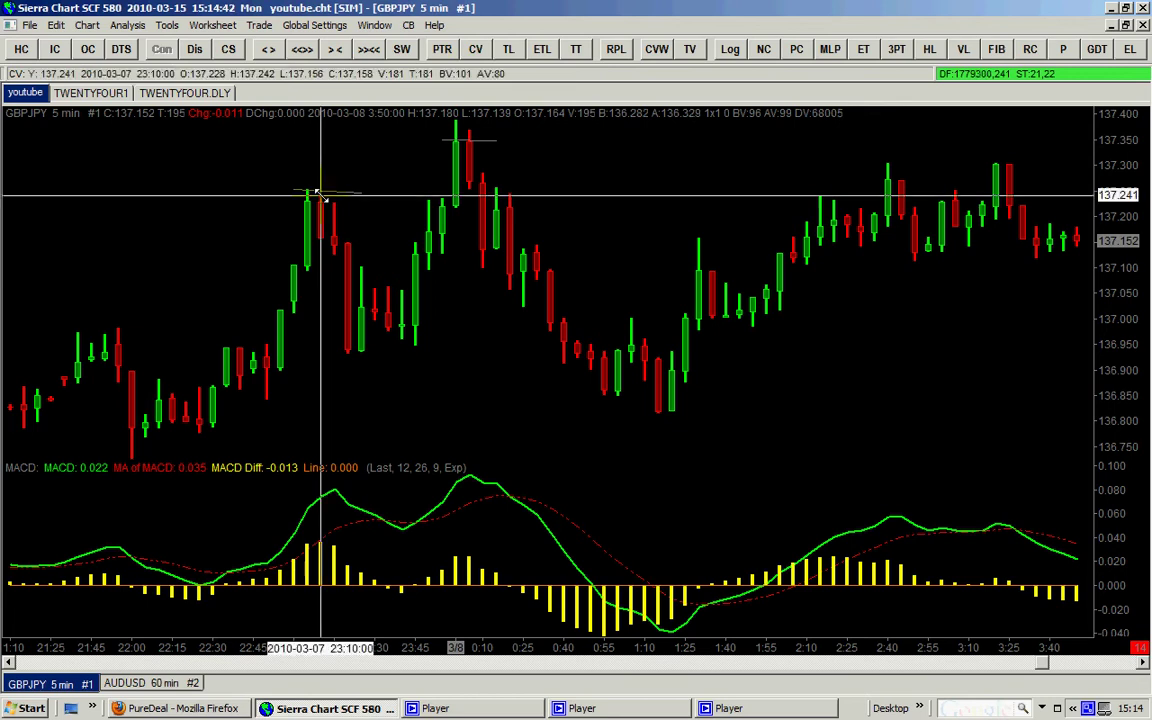
left_click_drag(316, 194, 470, 184)
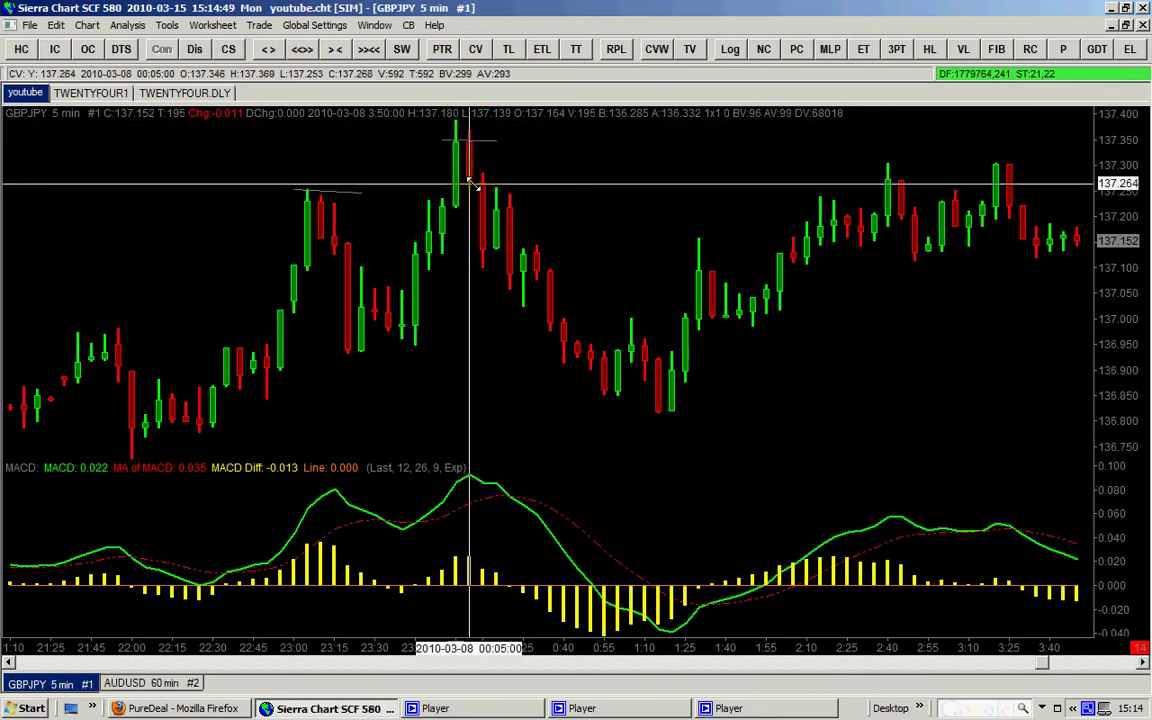
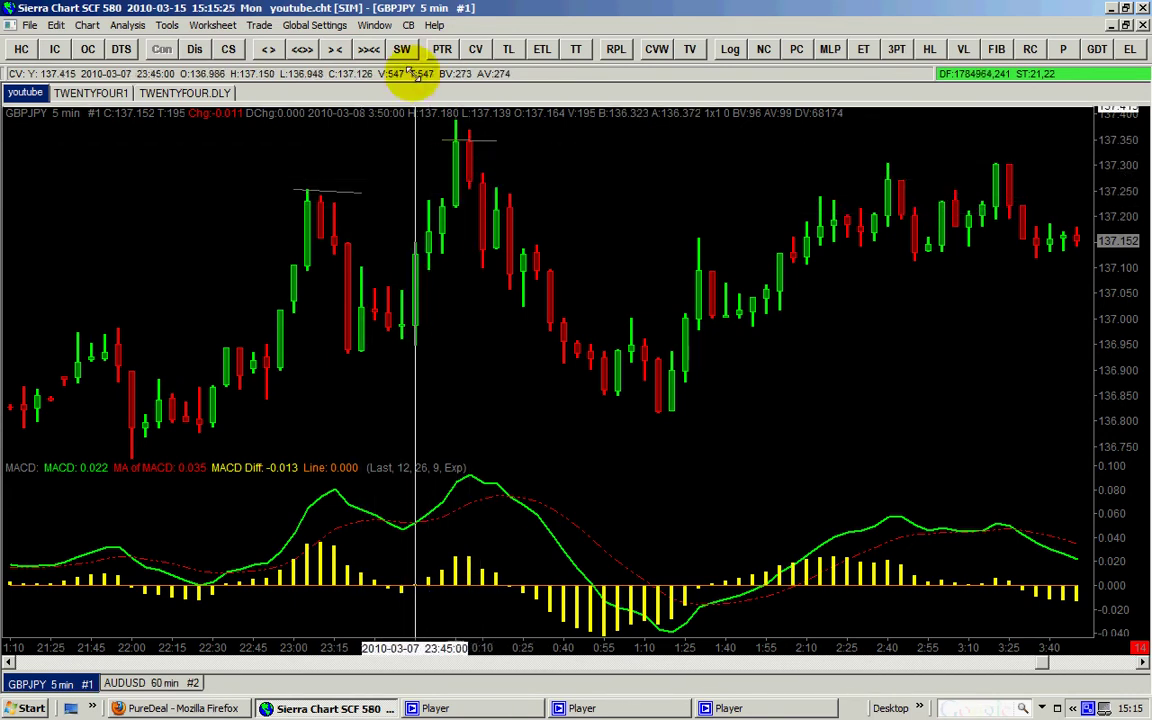
left_click(443, 52)
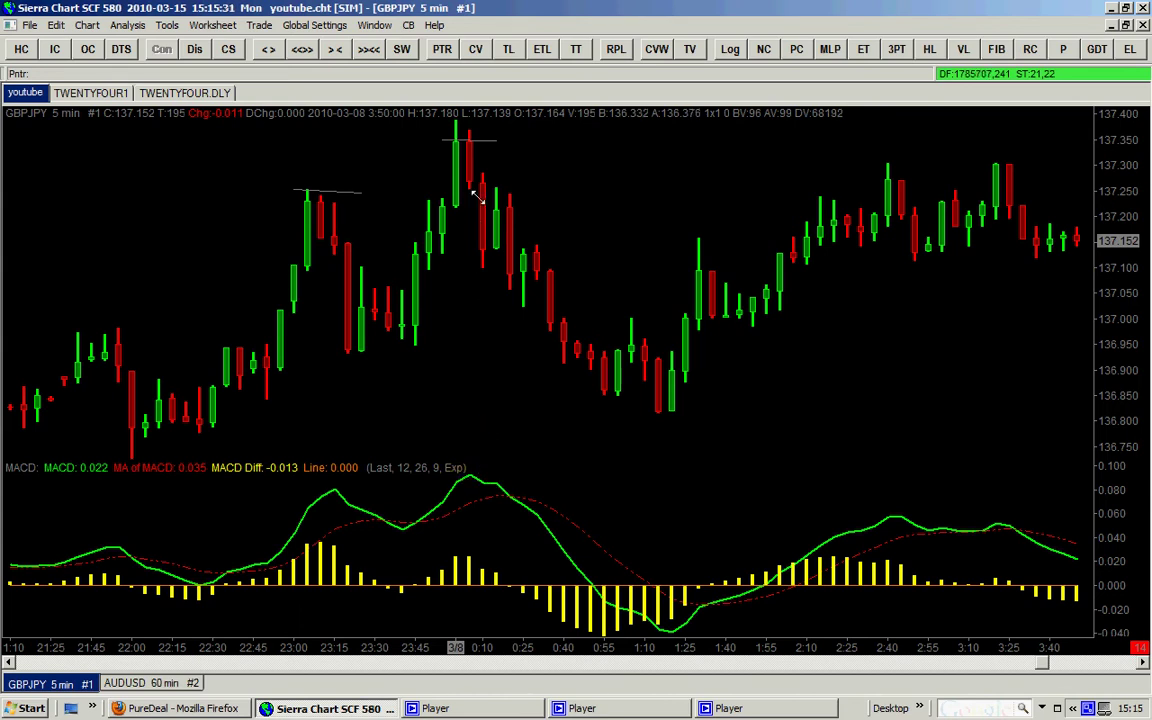
- Draw a rising trend line from the 23:45 low at about 136.95 to about 137.33 at 00:40
left_click(475, 50)
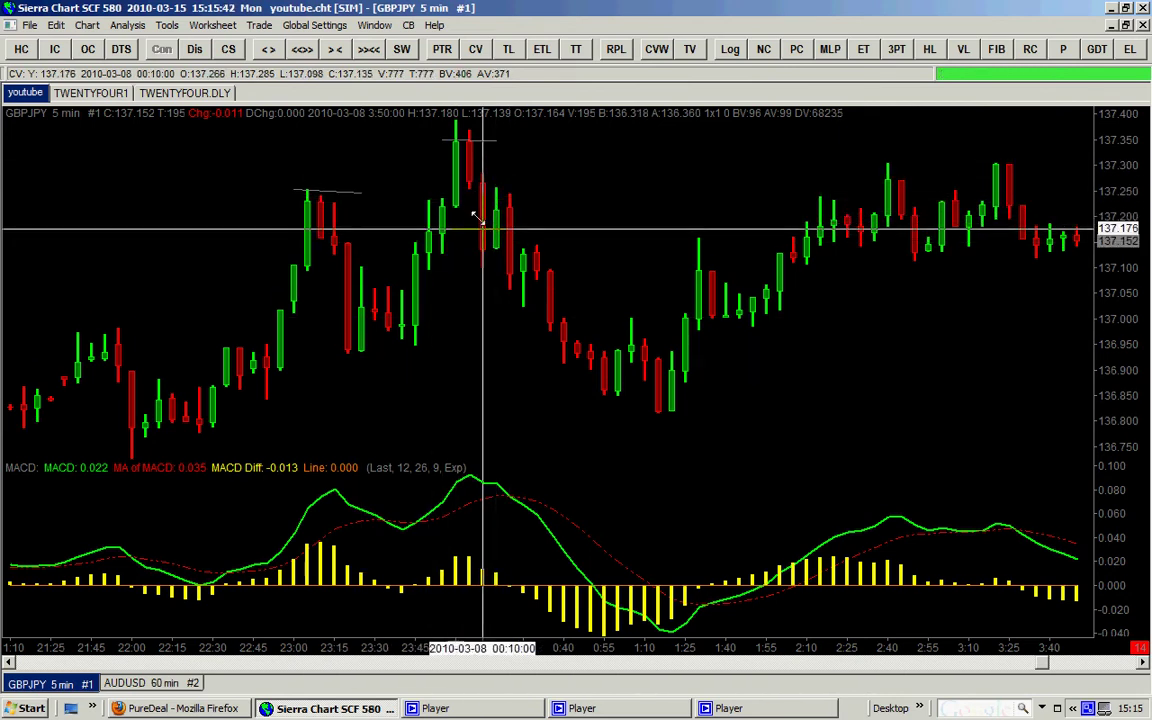
left_click(511, 47)
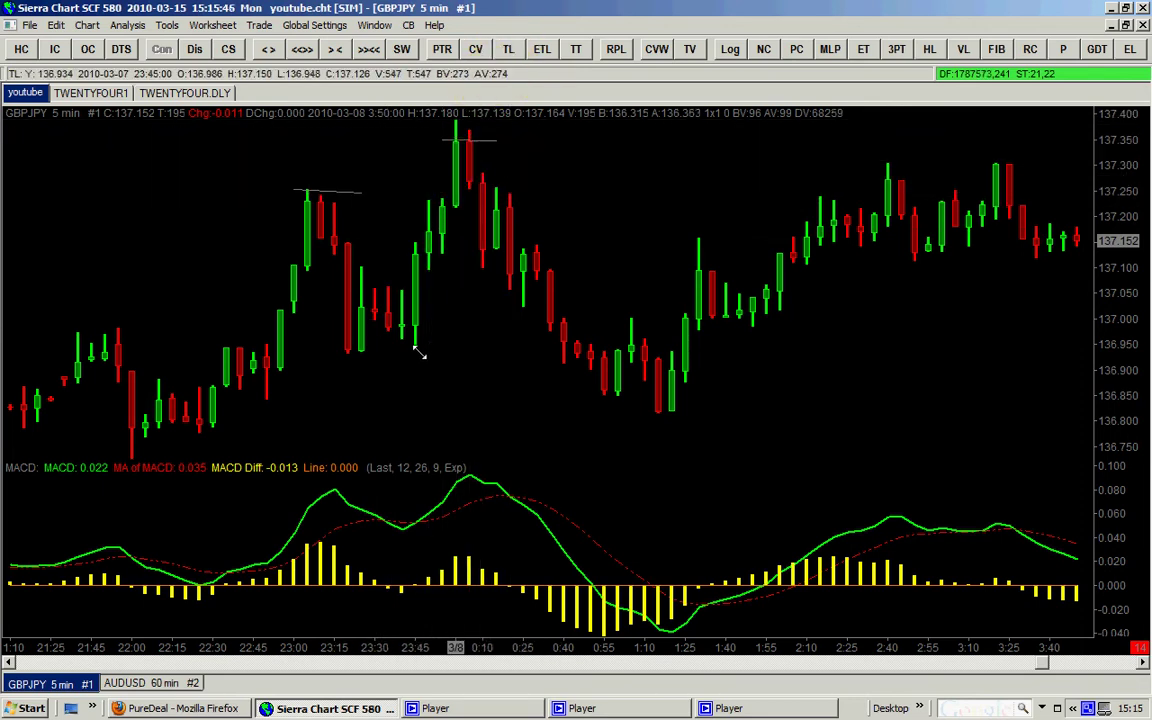
mouse_move(415, 344)
left_mouse_down()
mouse_move(465, 270)
mouse_move(545, 100)
mouse_move(564, 148)
left_mouse_up()
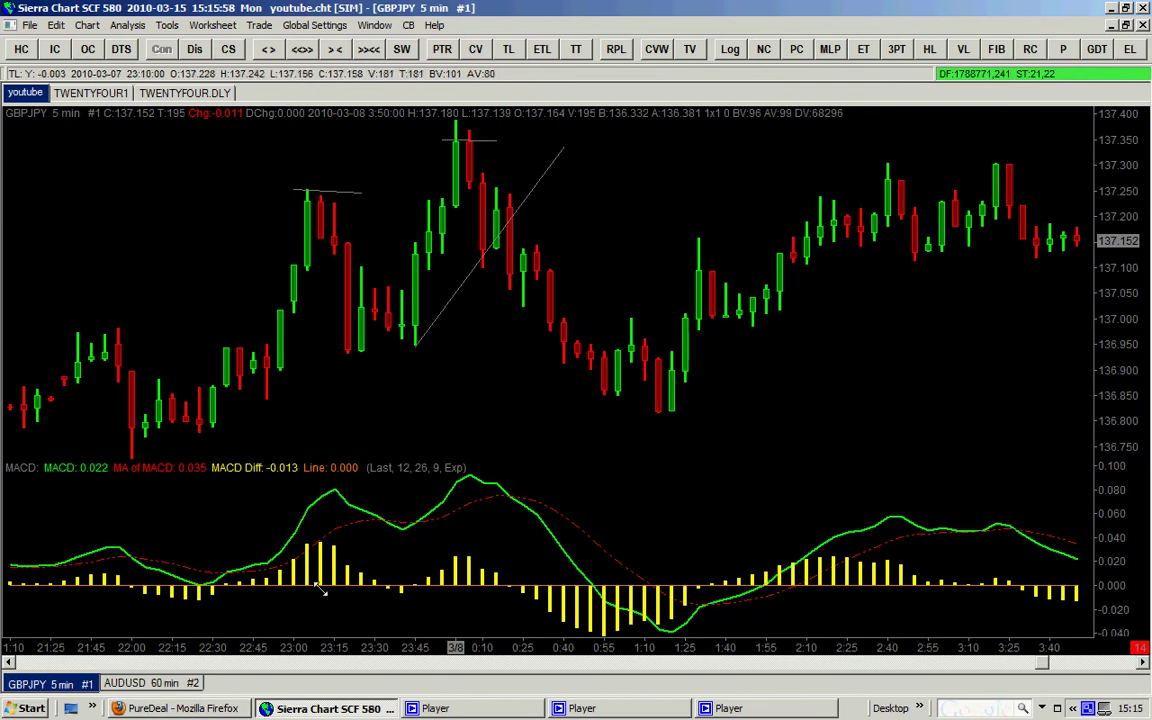
- Examine the 5 March price swings and the highlighted rally between about 14:30 and 16:50 with the crosshair
left_click(7, 663)
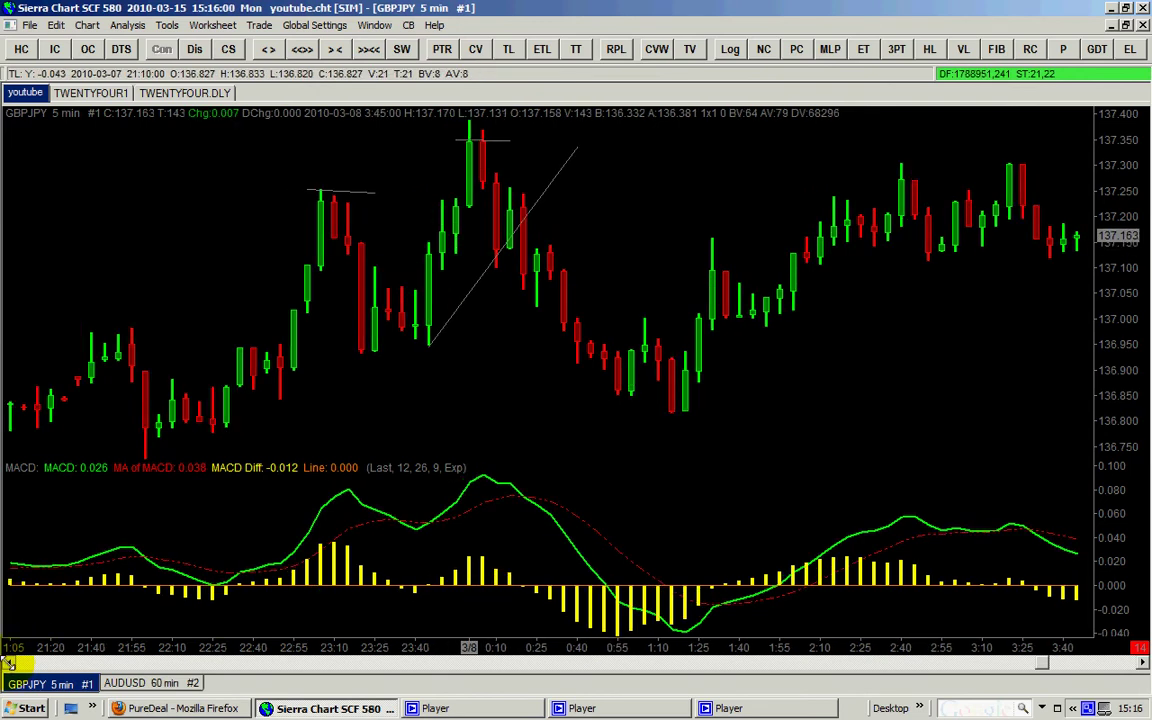
left_click_drag(7, 663, 7, 663)
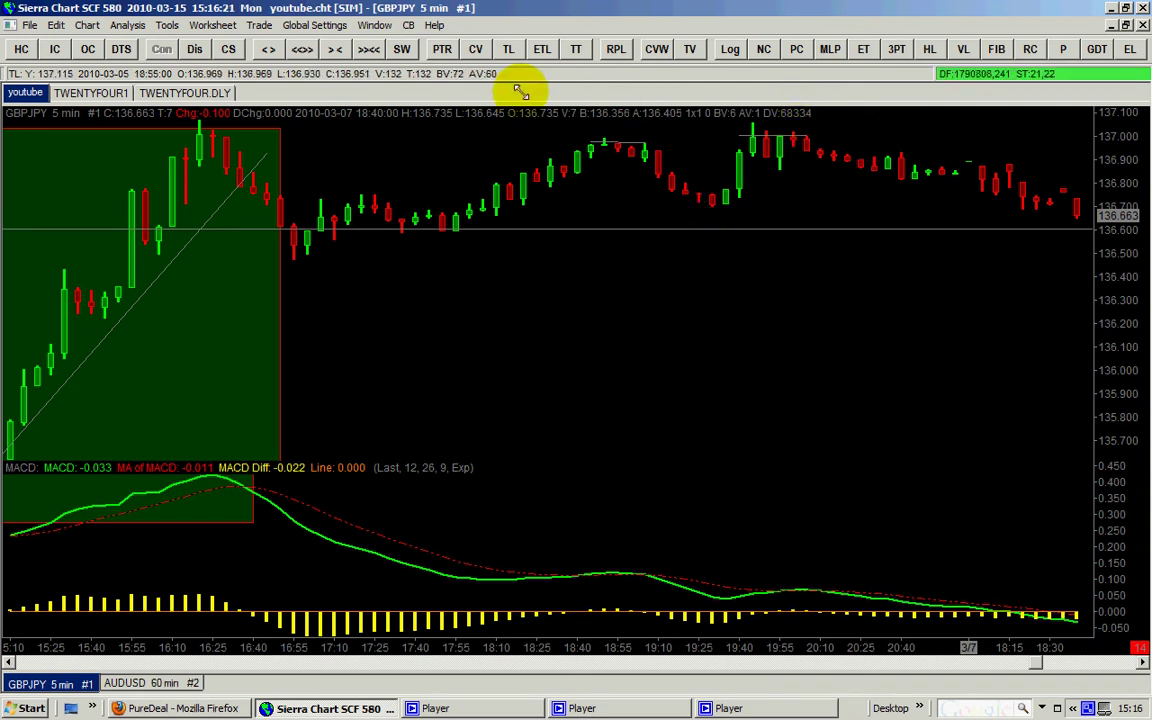
left_click(473, 50)
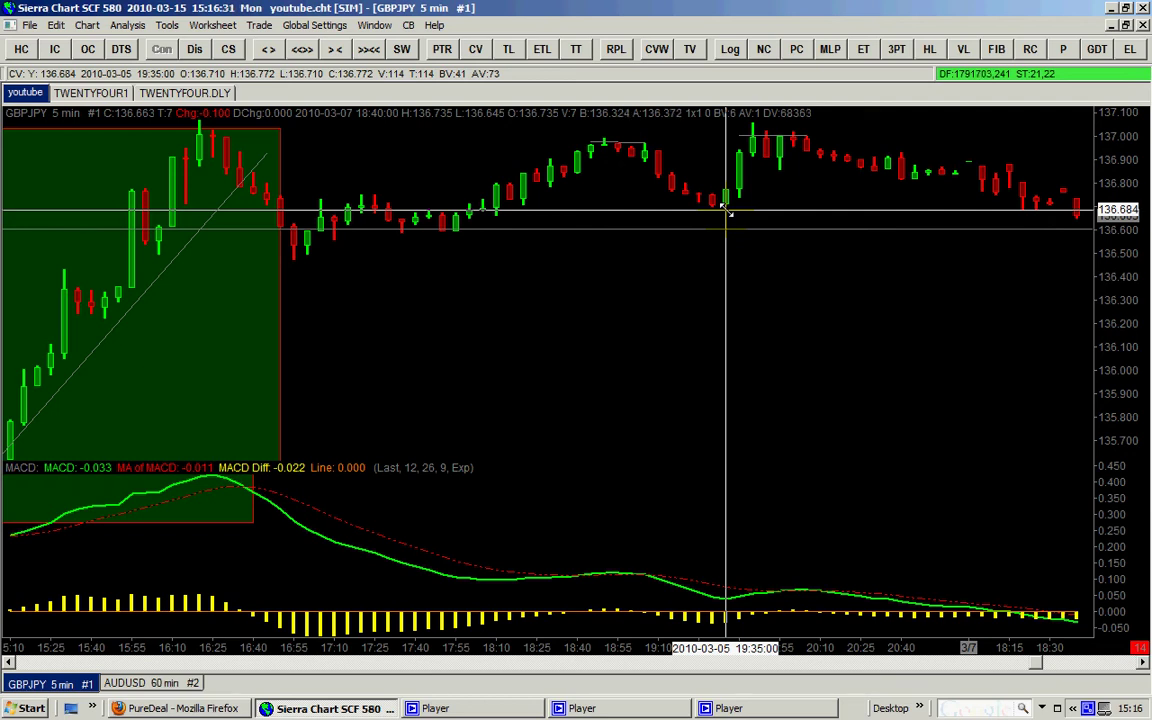
scroll(727, 212, "up", 2)
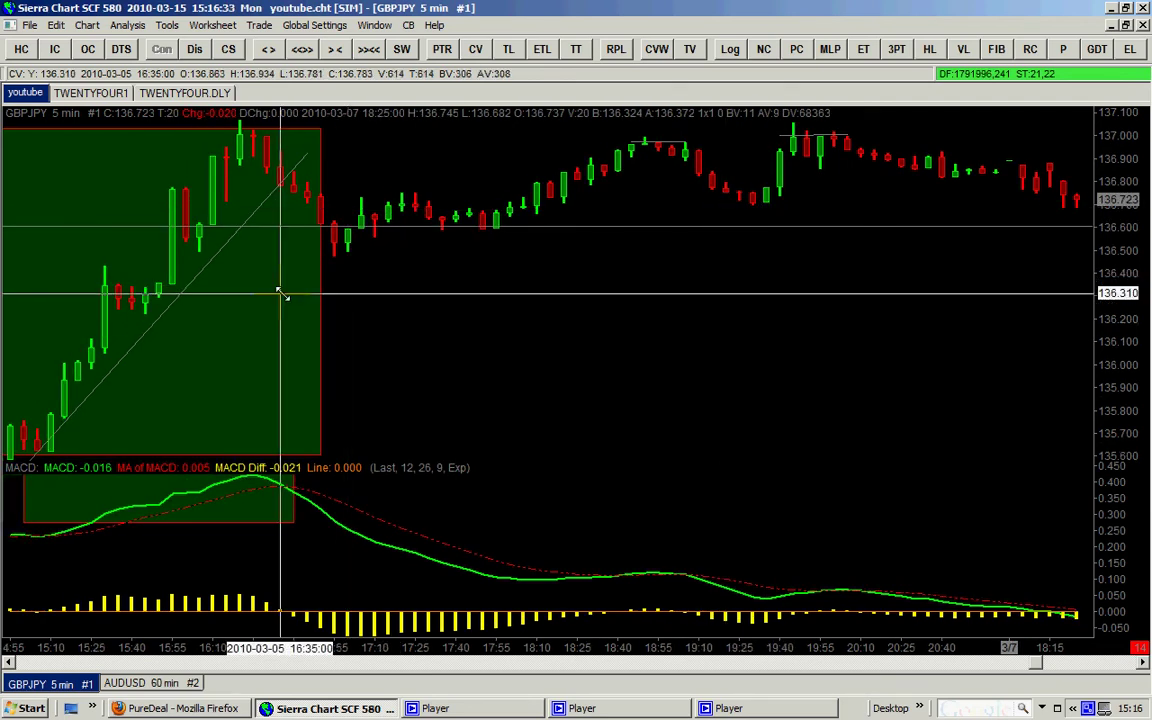
left_click(8, 662)
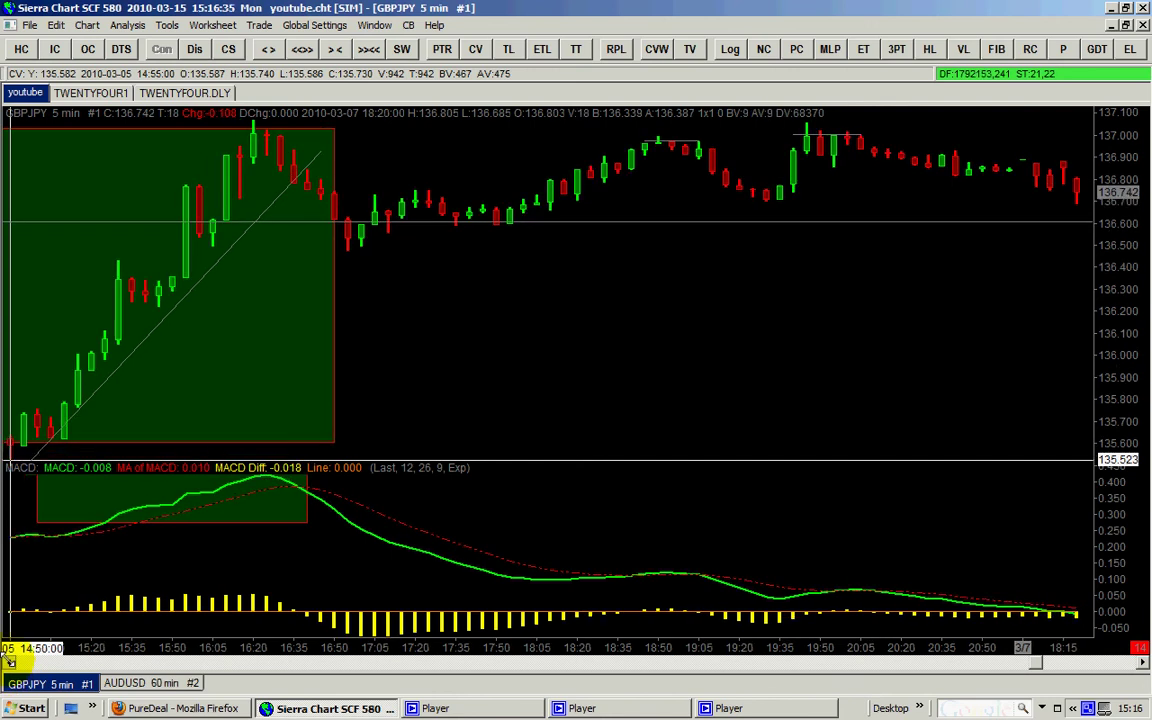
left_click_drag(8, 662, 8, 662)
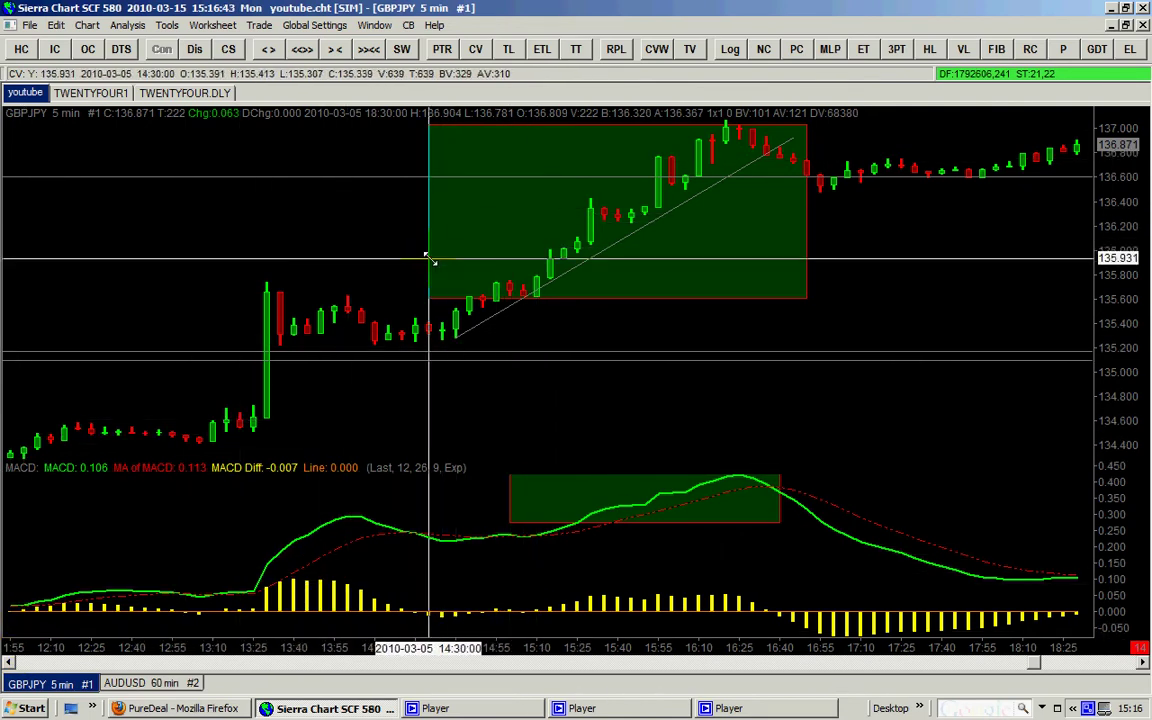
left_click(442, 49)
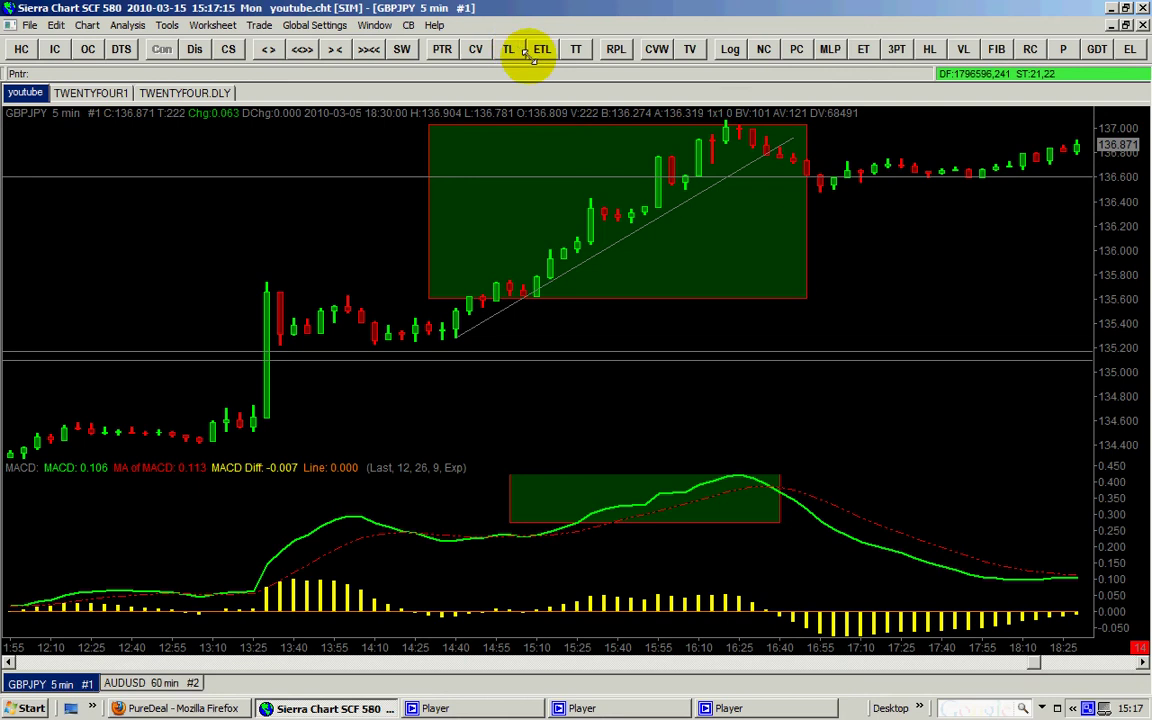
- Compare the MACD peak near 13:50 with the highlighted MACD rise up to about 16:40
left_click(475, 49)
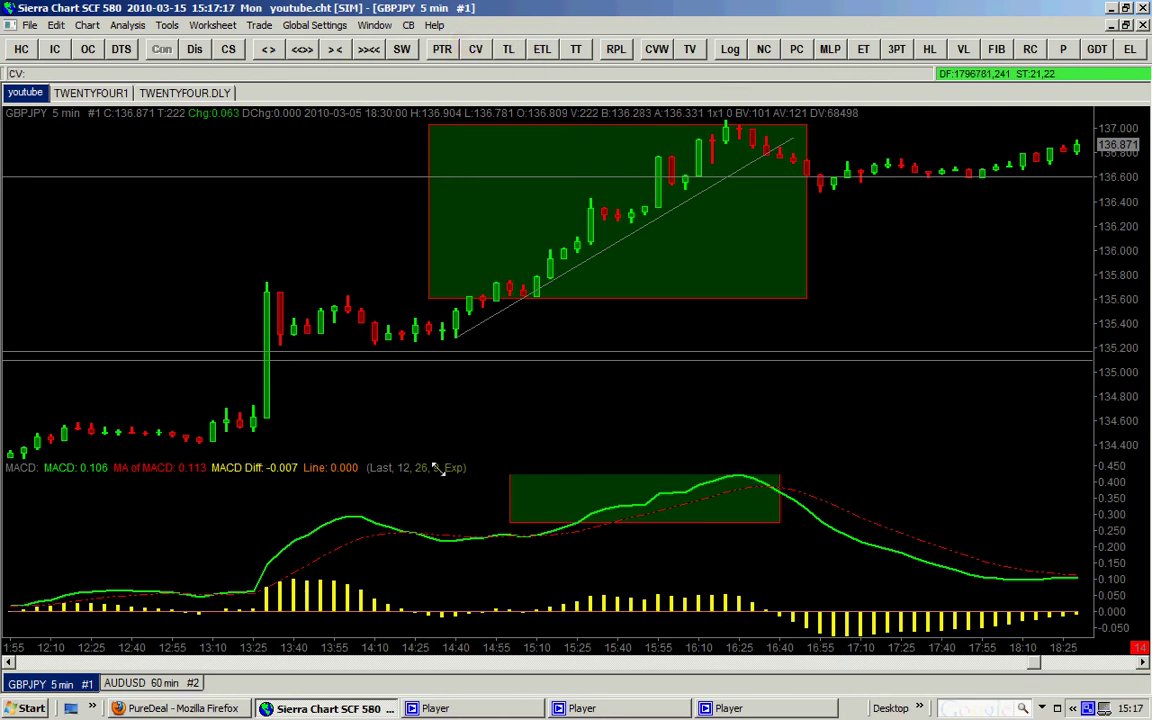
left_click_drag(345, 514, 779, 525)
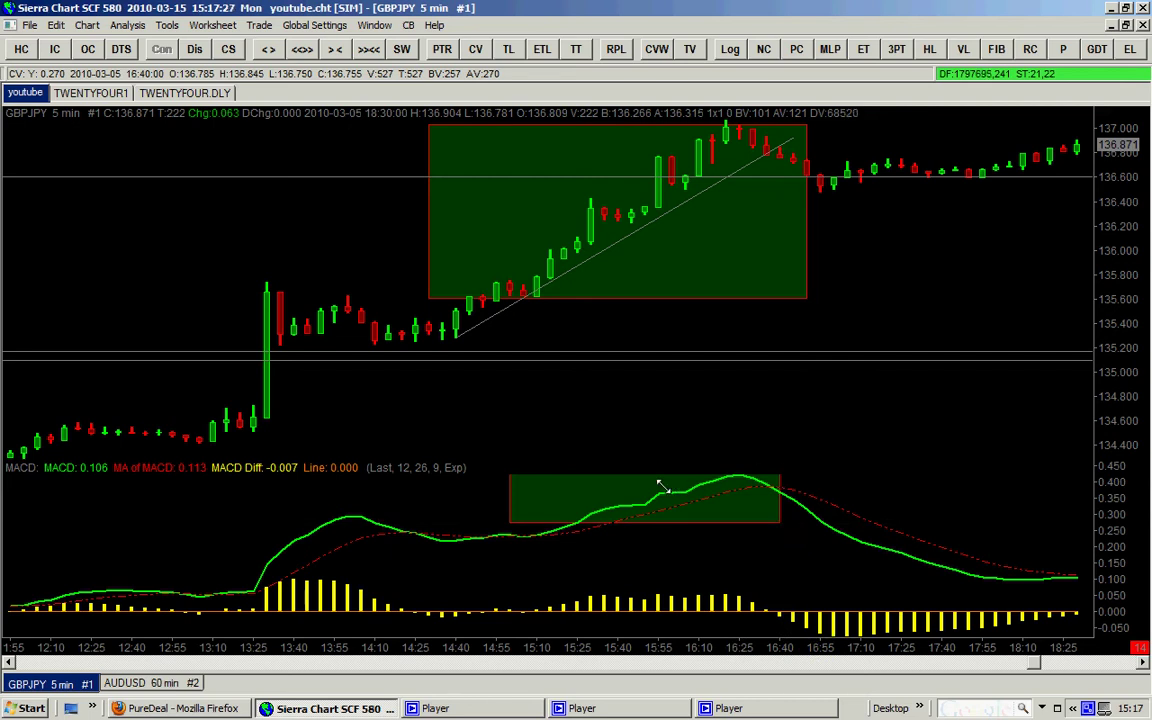
left_click_drag(661, 486, 624, 467)
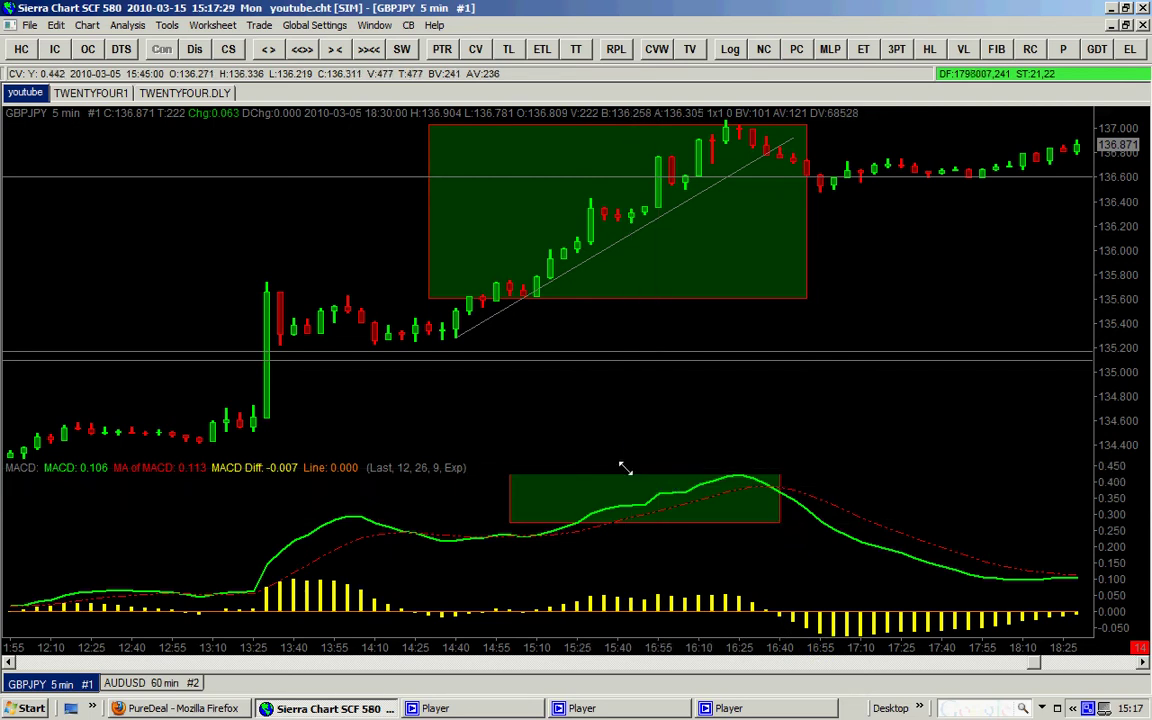
- Draw horizontal lines through the MACD peak near 14:00 at about 0.29 and the 13:30 price high at about 135.7
left_click(929, 49)
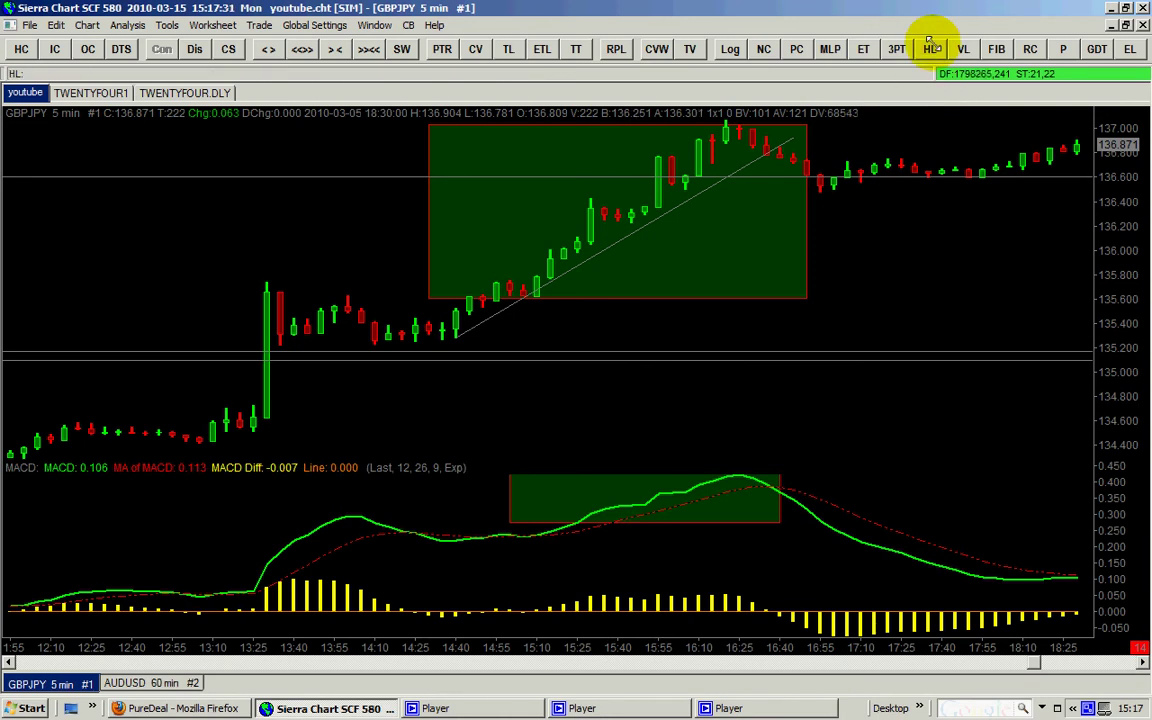
left_click(350, 517)
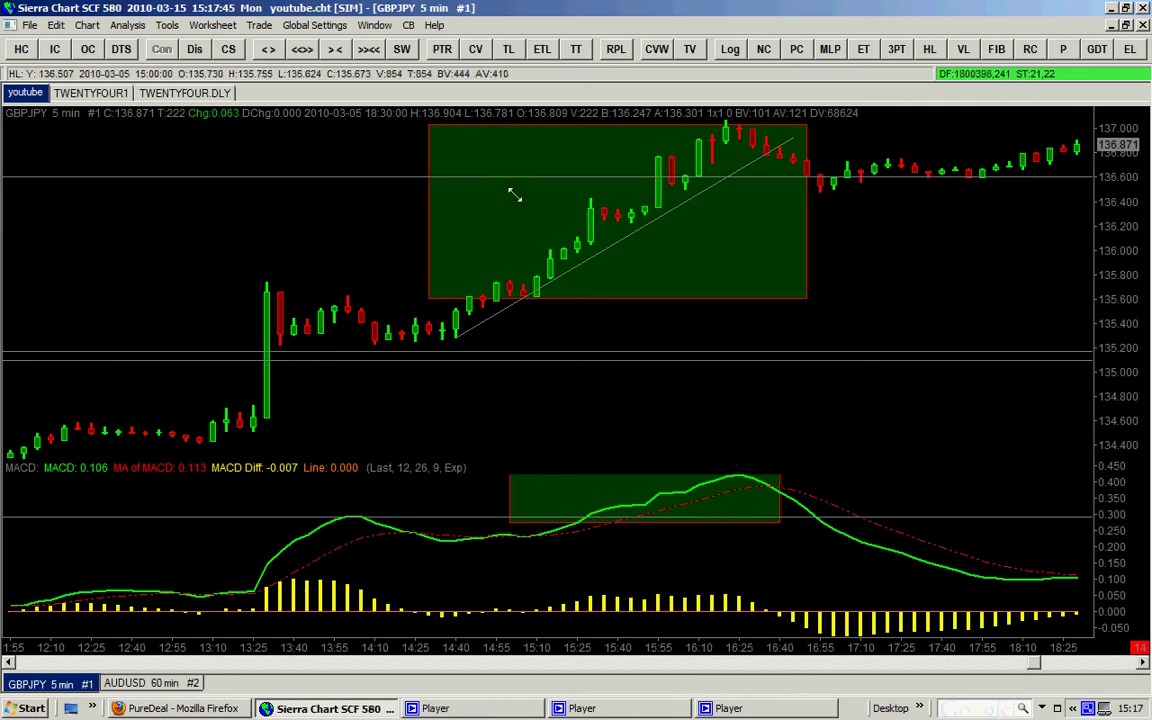
left_click(929, 50)
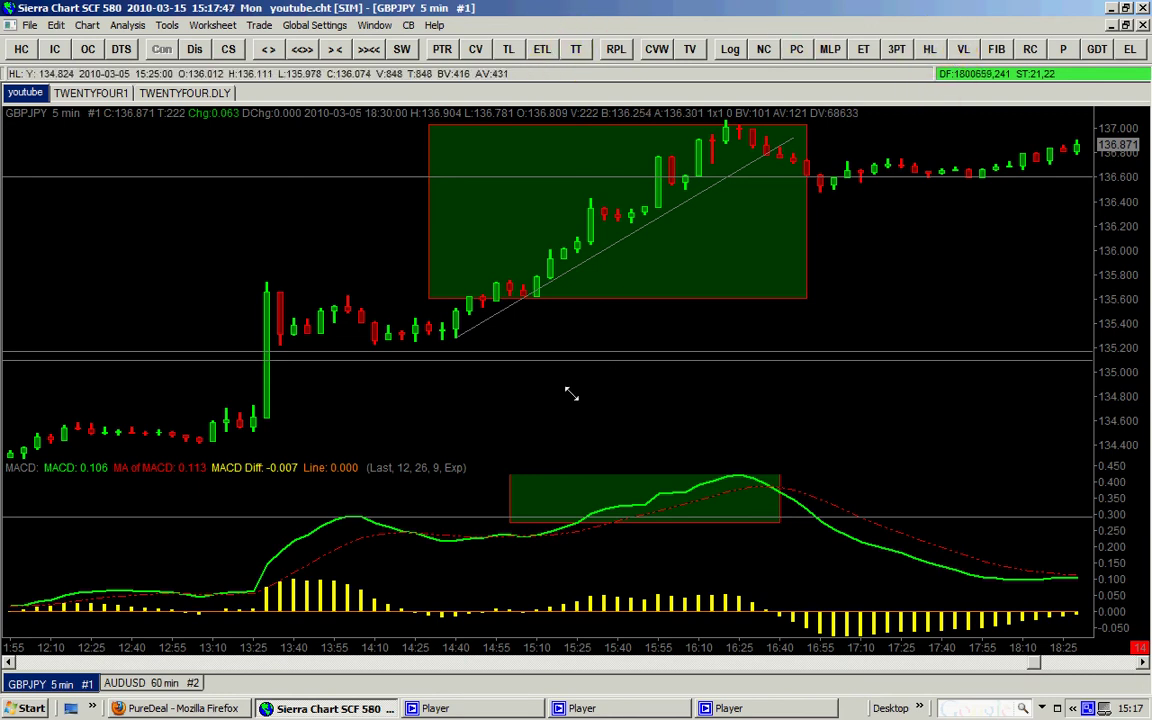
left_click(262, 285)
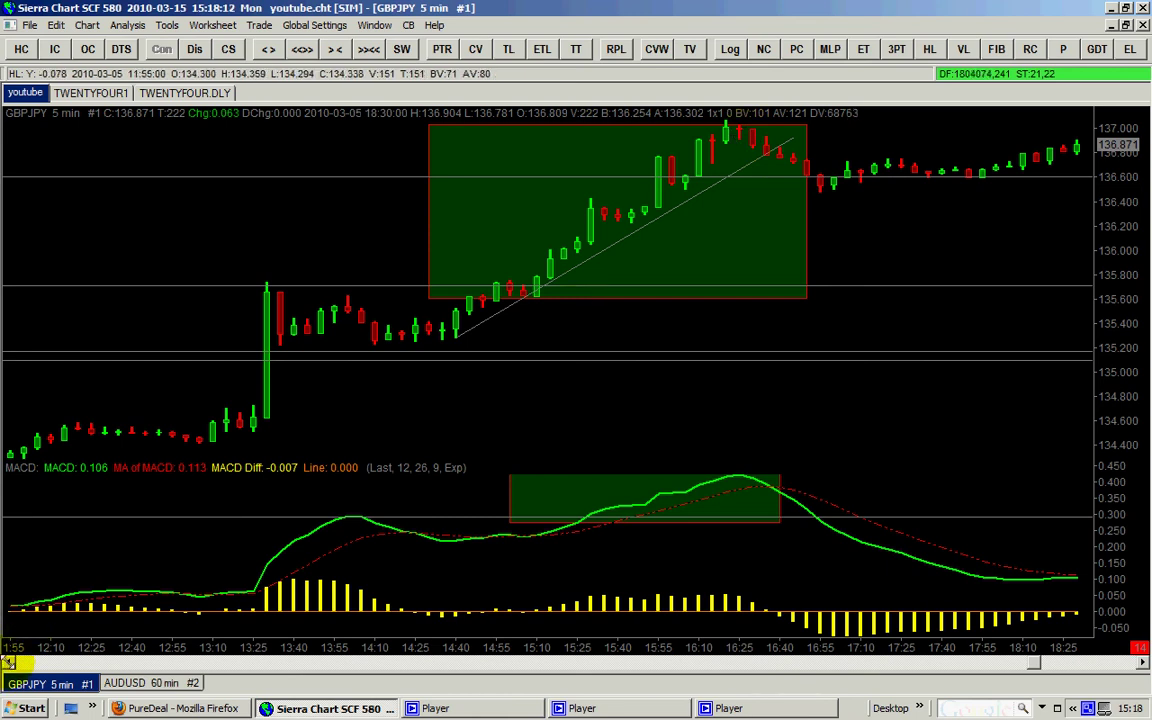
- Go back to the 5 March morning and compare the marked highs and lows between about 07:30 and 08:55 with the MACD
left_click_drag(10, 663, 10, 663)
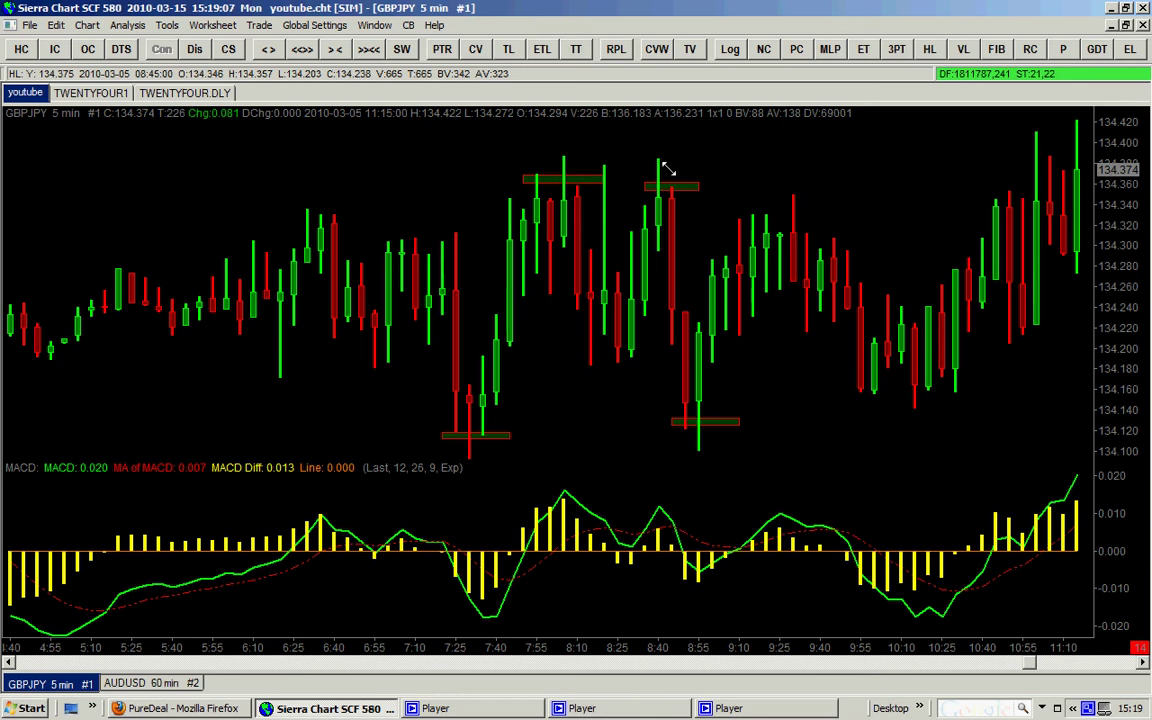
scroll(695, 393, "up", 3)
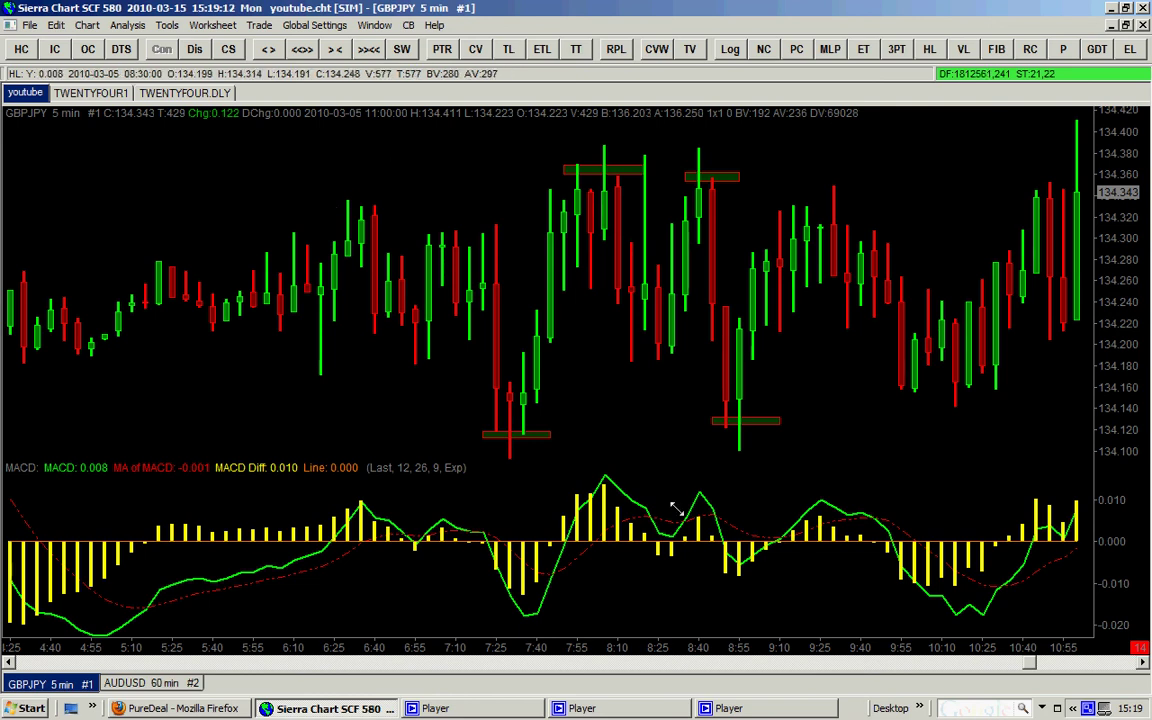
left_click(1090, 708)
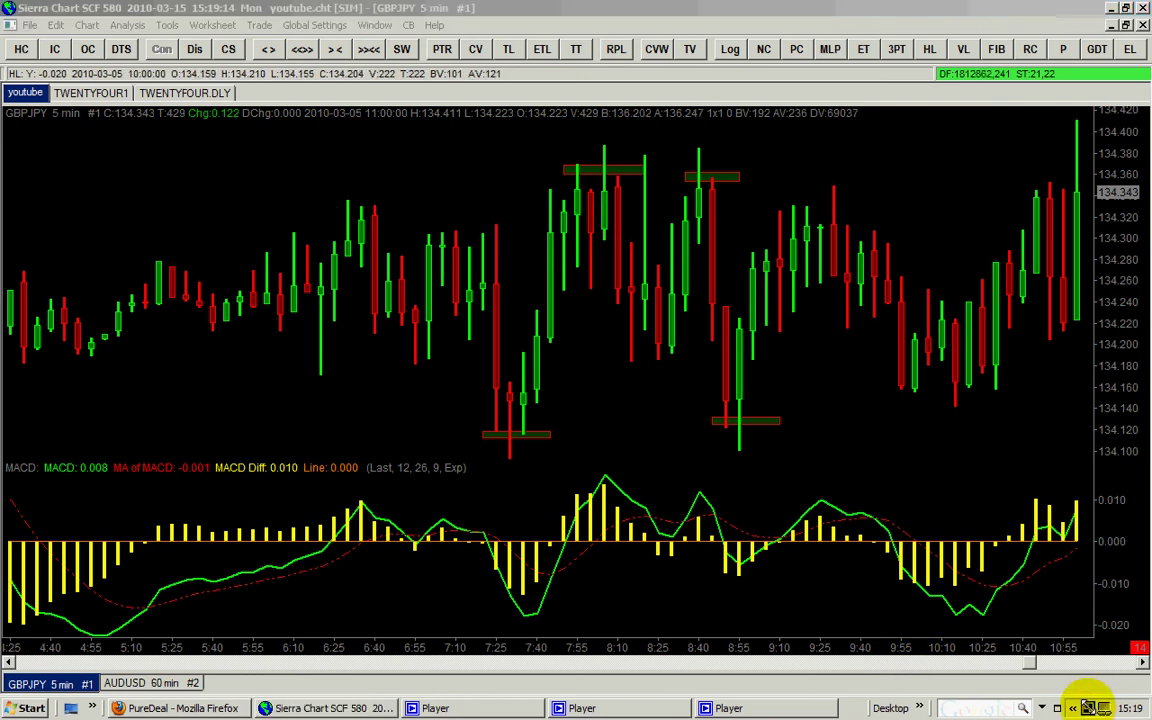